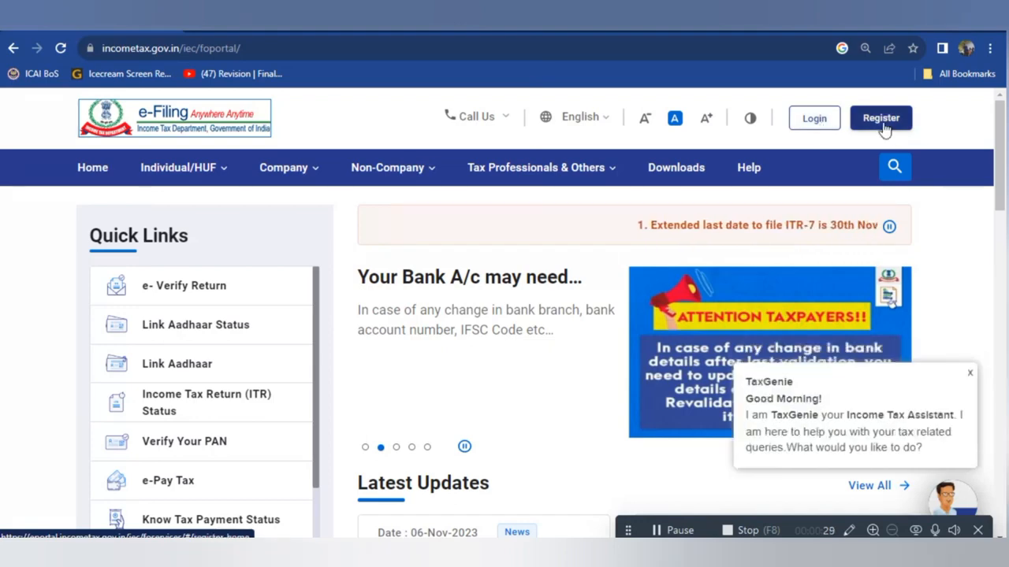
Dismiss the TaxGenie assistant message and open the e-Pay Tax service
left_click(970, 373)
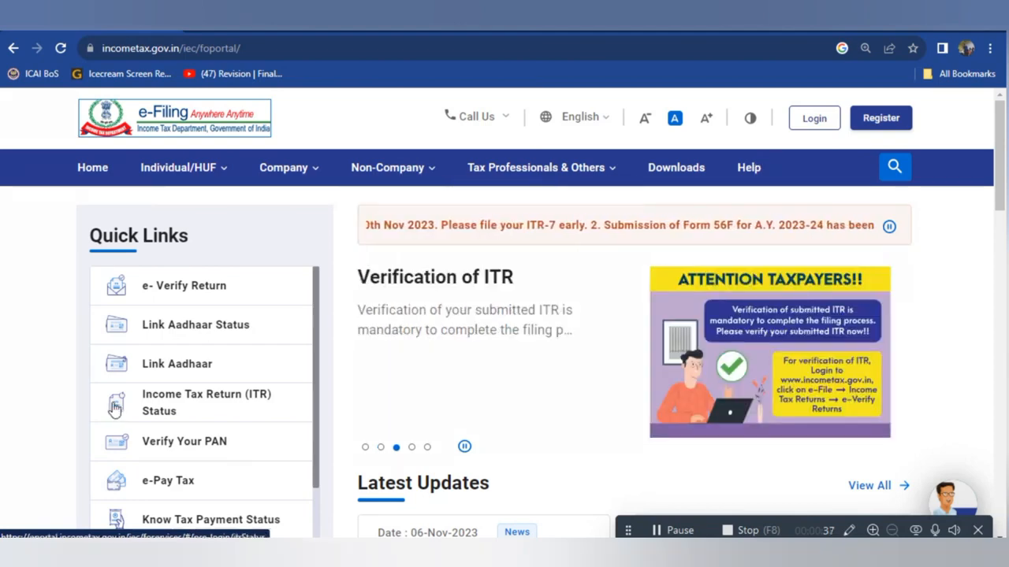
left_click(156, 488)
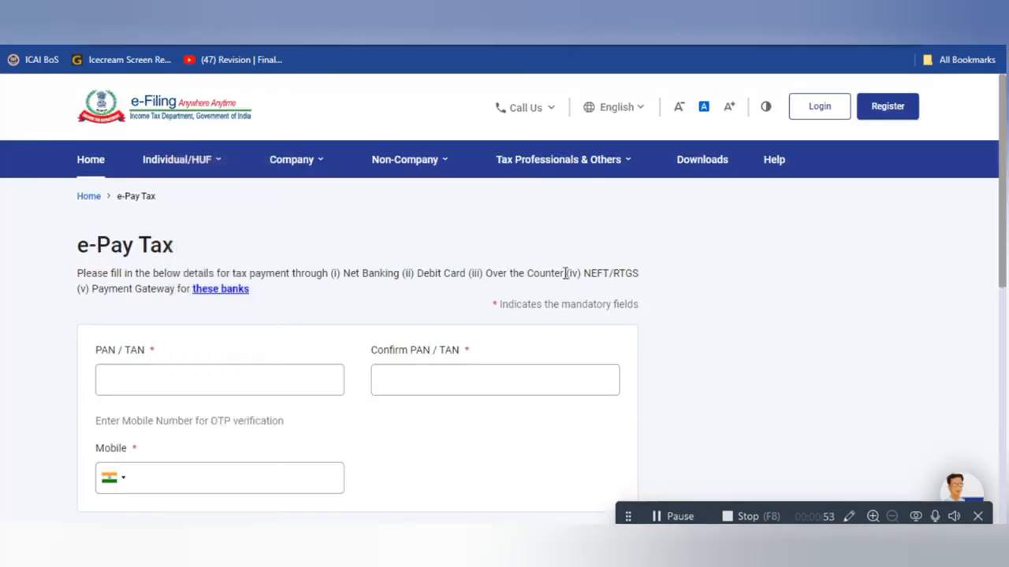
Fill in and confirm the taxpayer's PAN, enter the mobile number, and continue to OTP verification
left_click(138, 378)
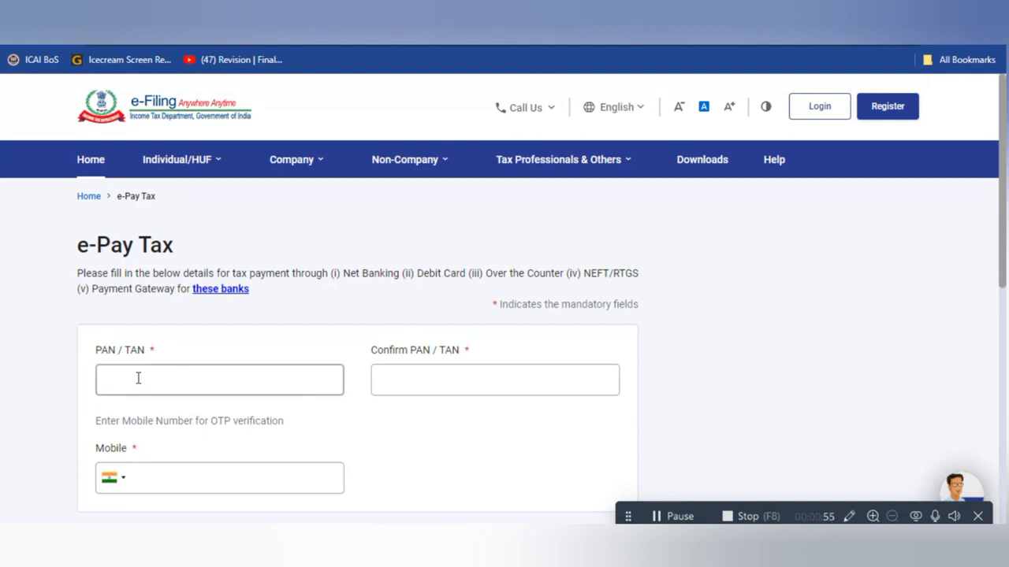
scroll(407, 380, "down", 2)
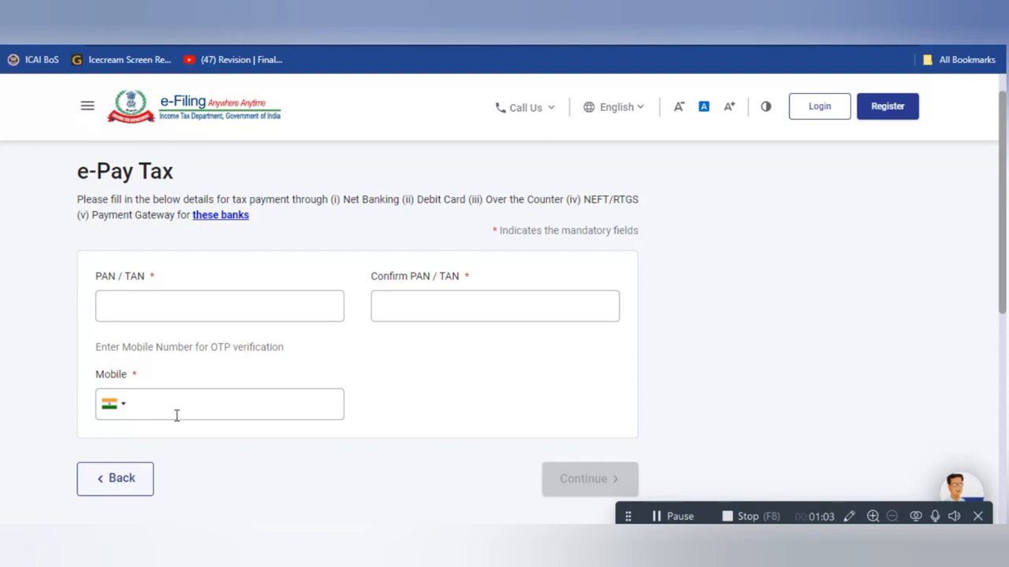
left_click(133, 304)
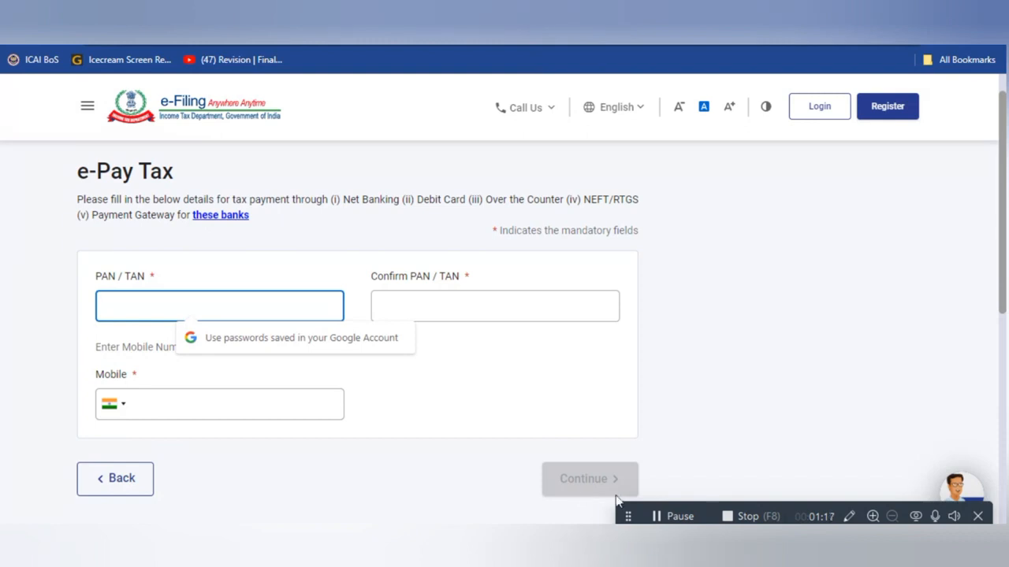
left_click(669, 517)
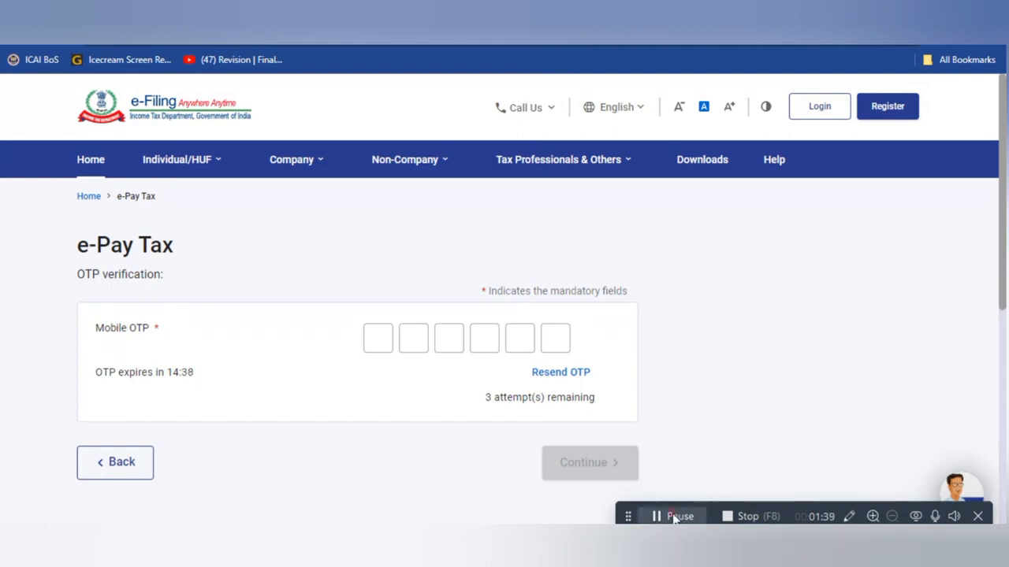
Enter the mobile OTP, verify it, and continue to making a new payment
left_click(682, 517)
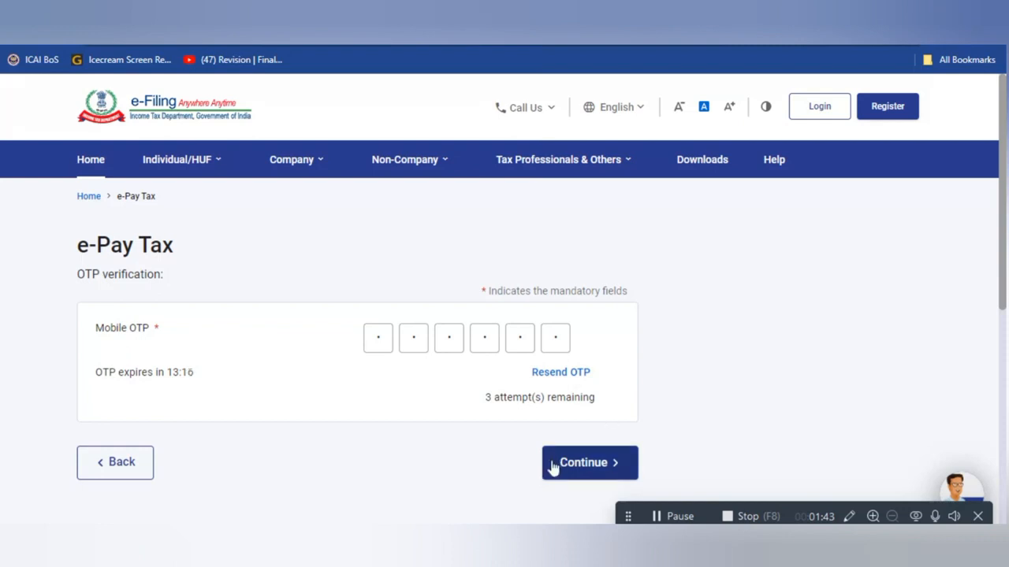
left_click(587, 477)
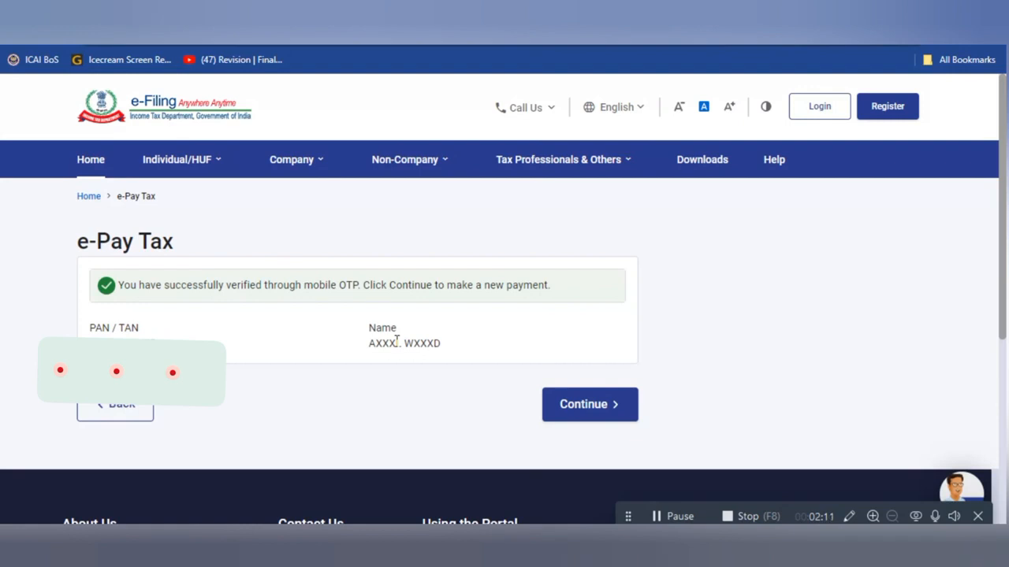
left_click(594, 409)
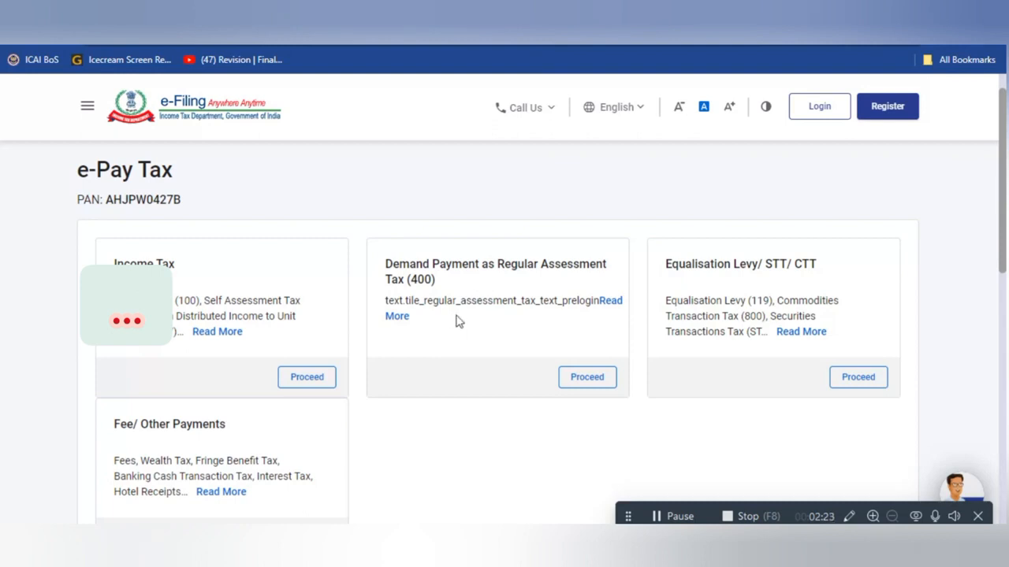
Proceed with the Income Tax payment category that covers advance tax and self-assessment tax
scroll(223, 261, "down", 1)
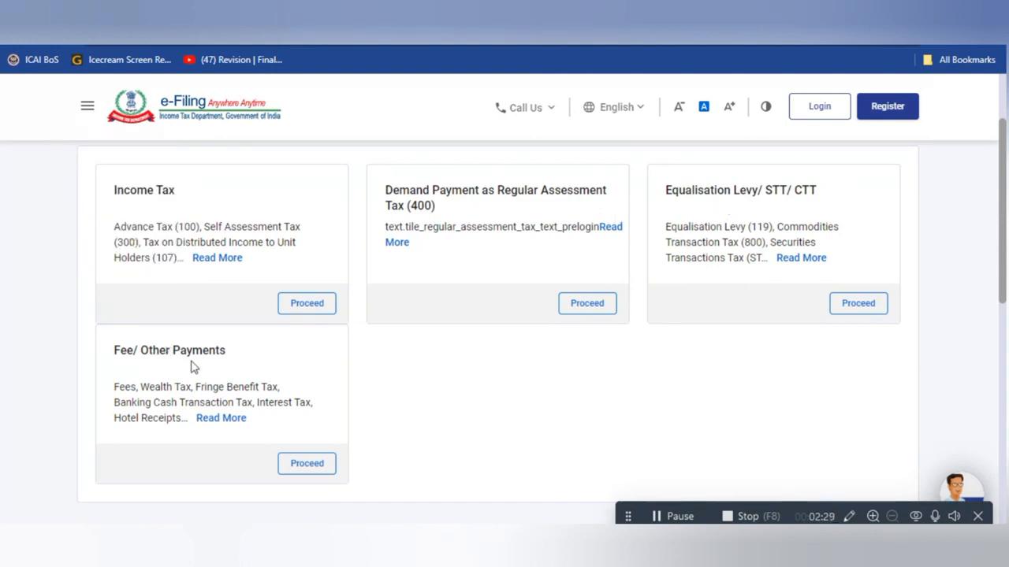
scroll(203, 323, "up", 1)
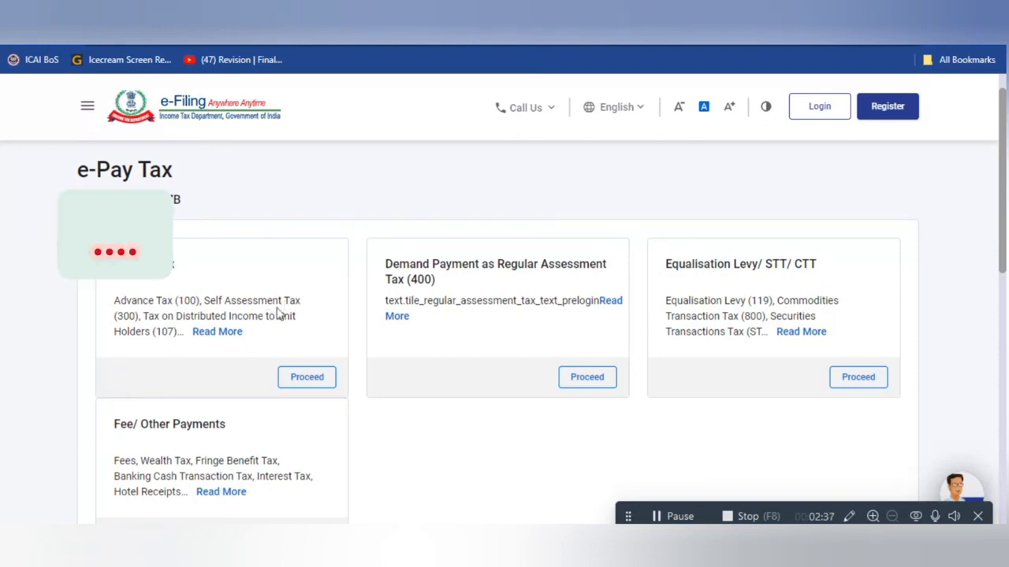
mouse_move(218, 331)
left_click(304, 380)
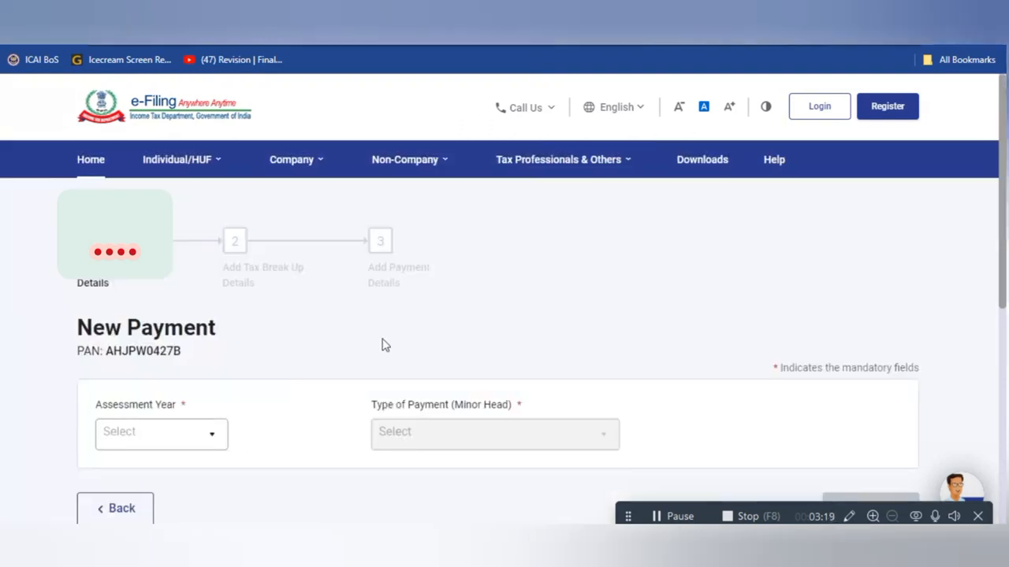
Set the assessment year to 2023-24 and the payment type to Self-Assessment Tax (300), and continue to the tax break-up
scroll(402, 330, "down", 1)
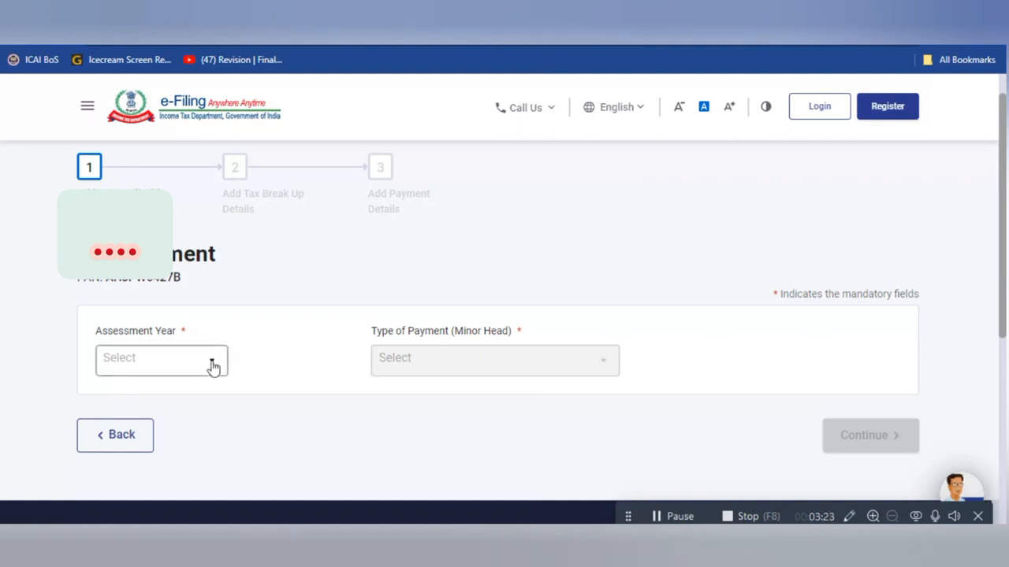
left_click(213, 366)
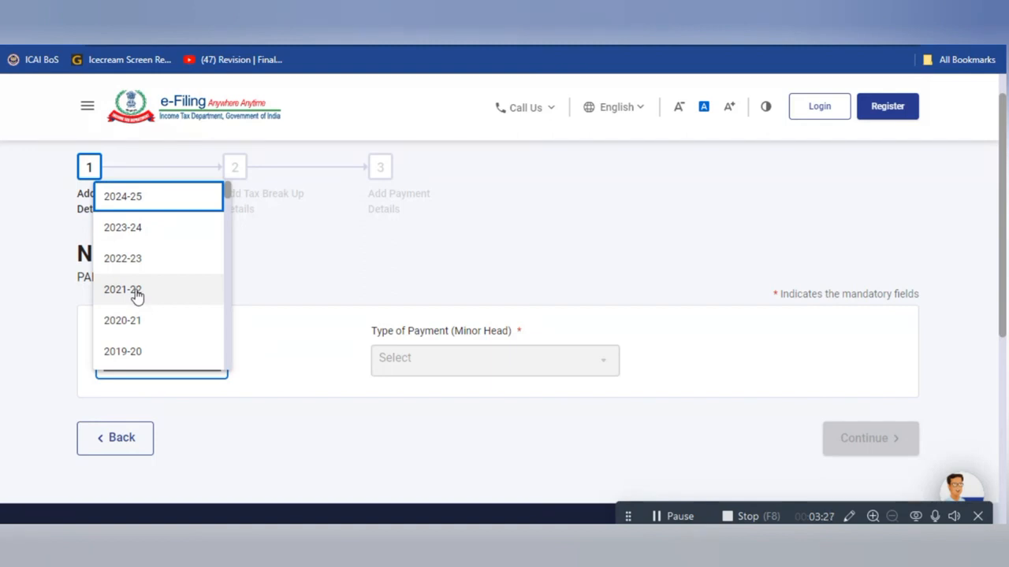
left_click(138, 232)
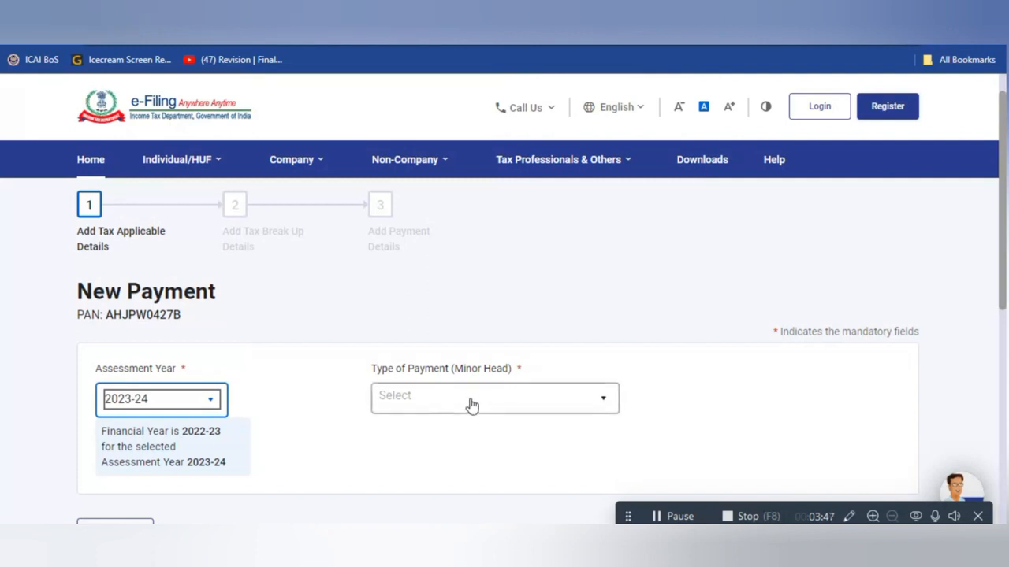
left_click(471, 404)
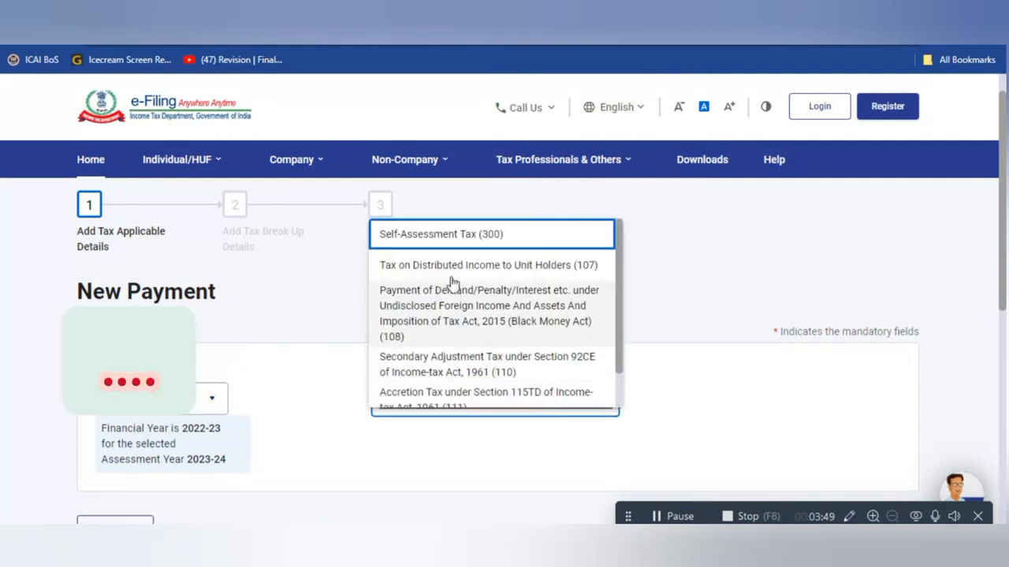
left_click(460, 235)
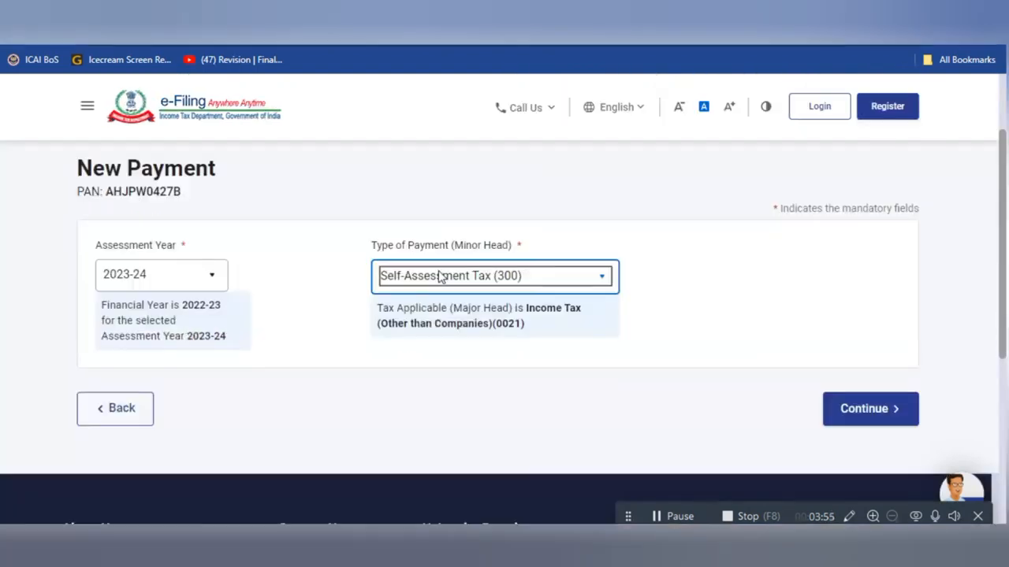
scroll(500, 279, "down", 1)
left_click(867, 396)
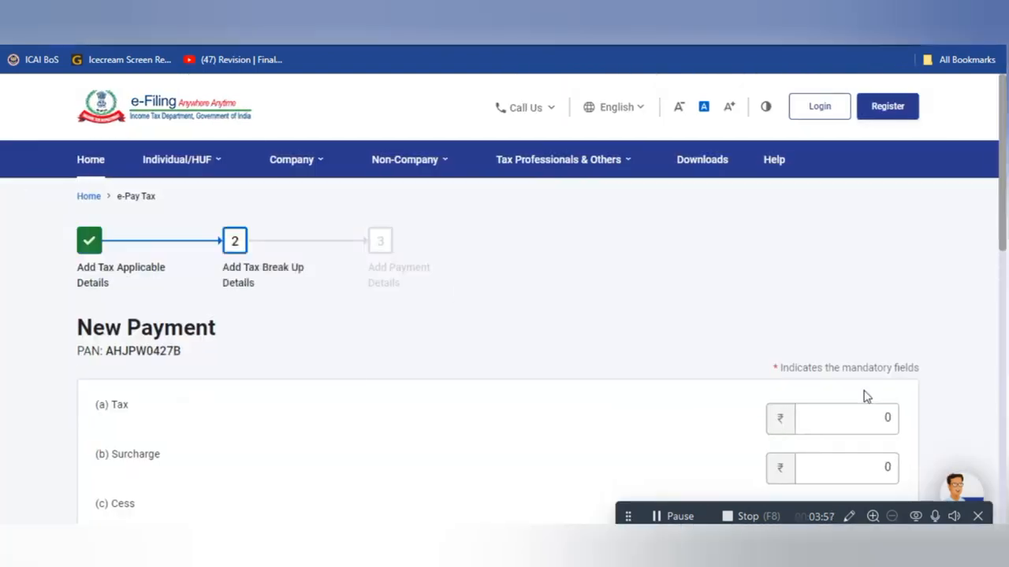
Examine the tax break-up fields from Tax and Surcharge down to Others and the total
scroll(319, 355, "down", 1)
scroll(319, 355, "down", 1)
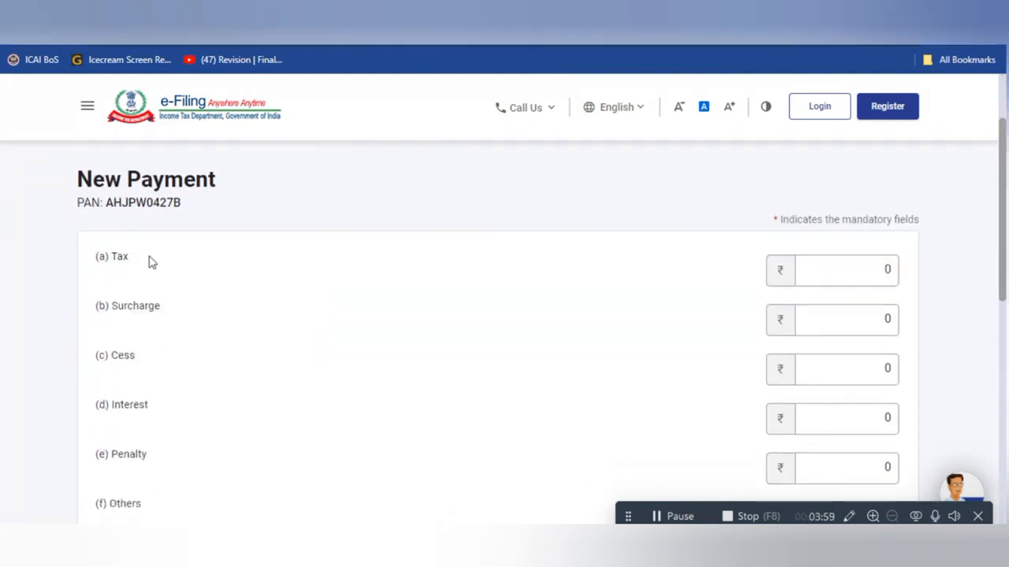
scroll(169, 346, "down", 1)
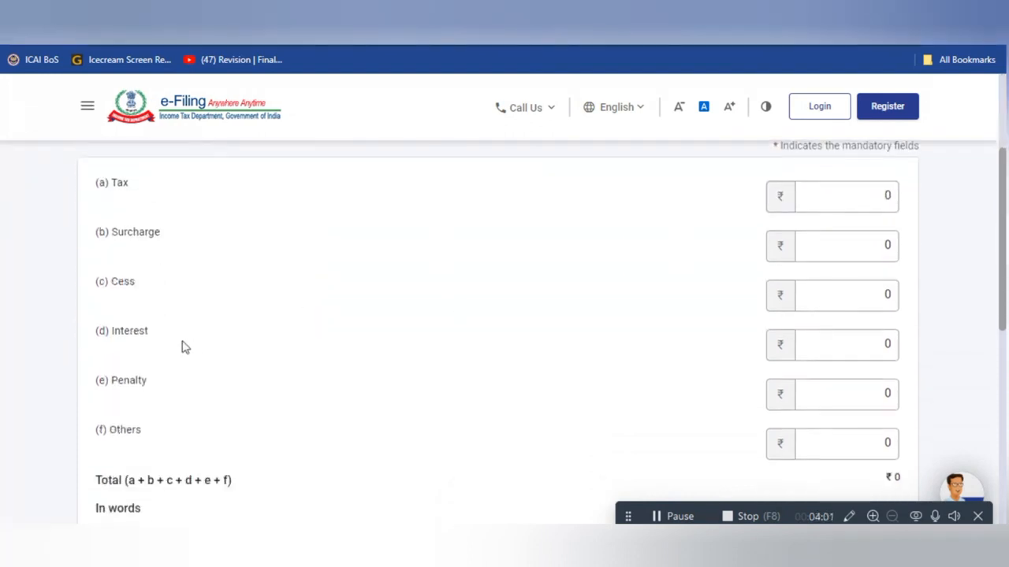
scroll(205, 330, "down", 1)
scroll(201, 320, "down", 1)
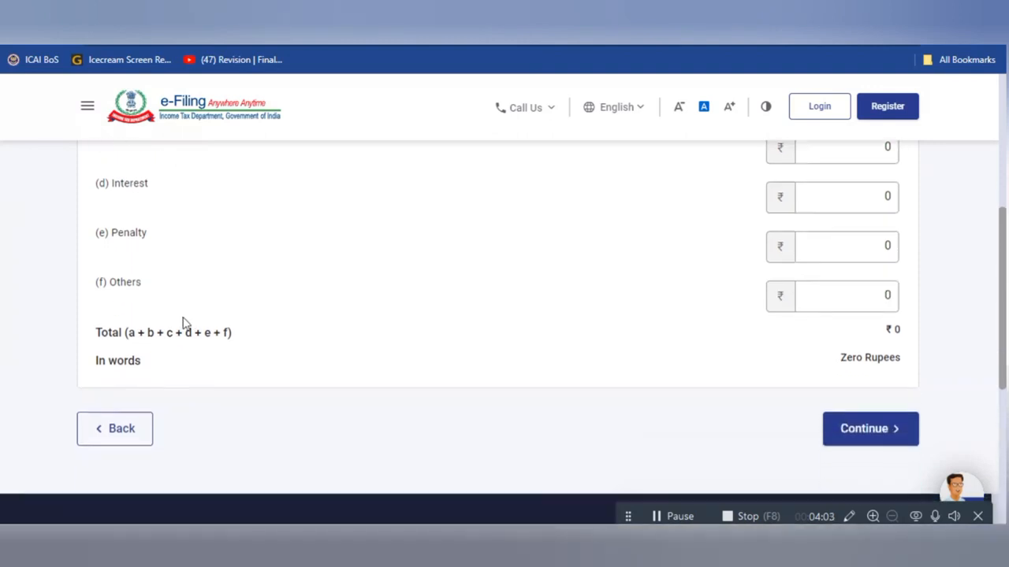
scroll(338, 310, "up", 4)
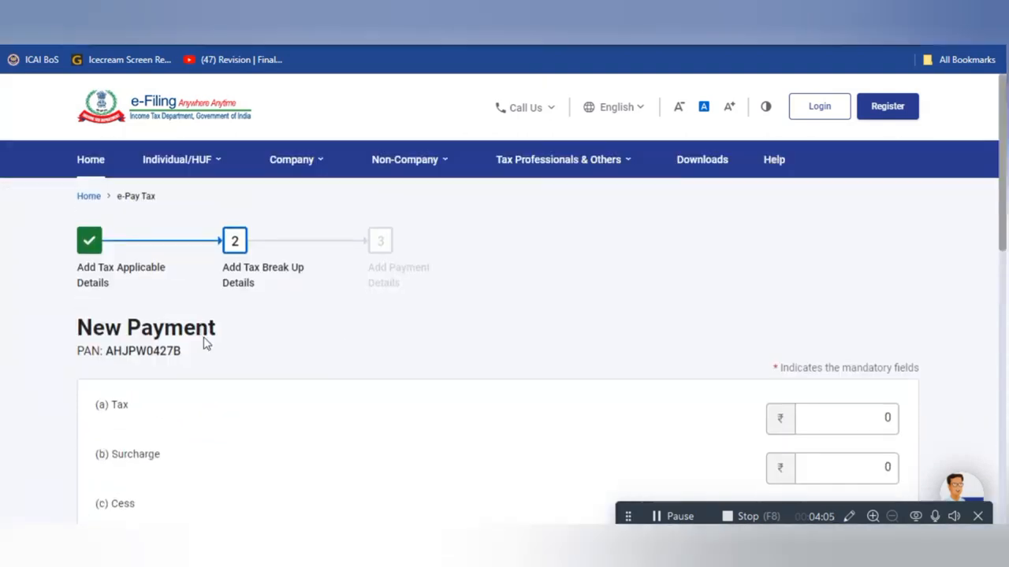
scroll(368, 359, "down", 1)
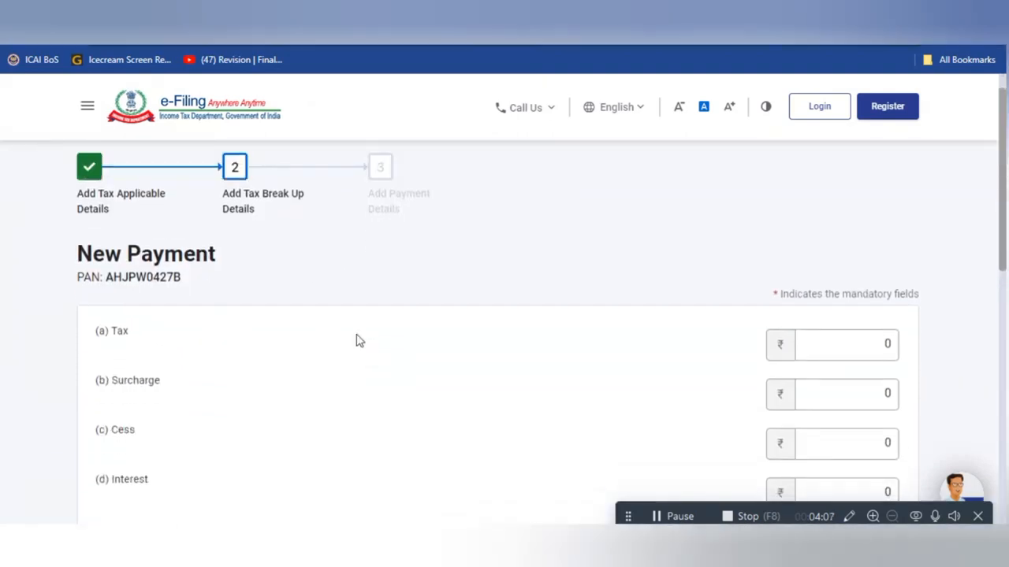
Enter 500 as the Tax amount in the break-up and continue to the payment details
left_click(823, 347)
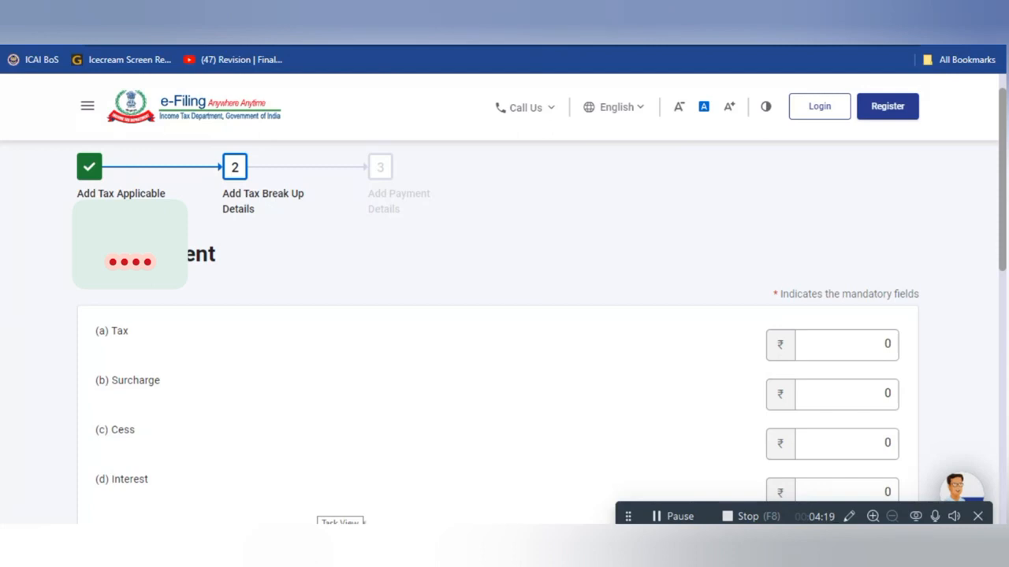
scroll(289, 388, "down", 2)
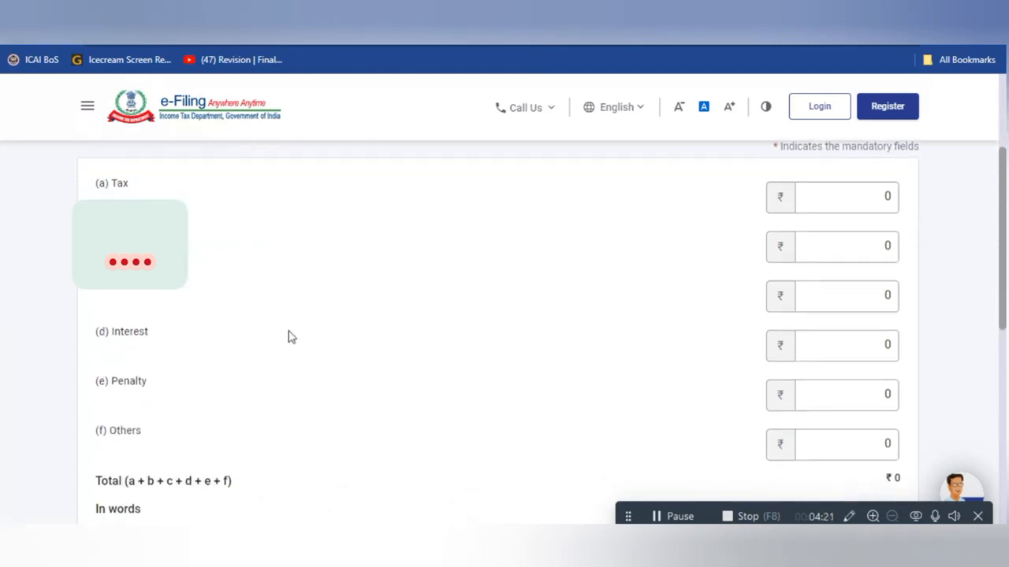
scroll(288, 337, "up", 1)
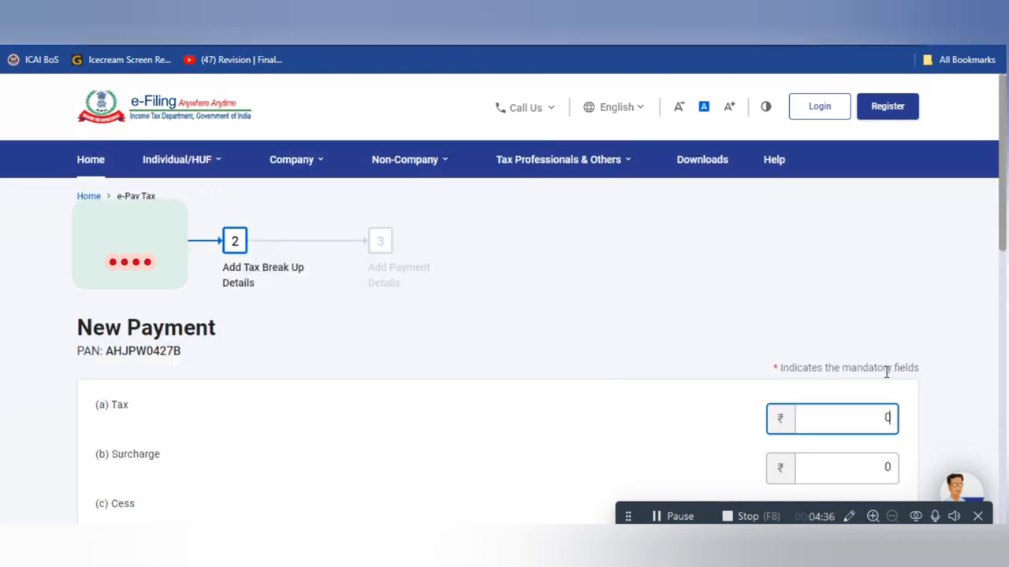
type("500")
scroll(886, 372, "down", 7)
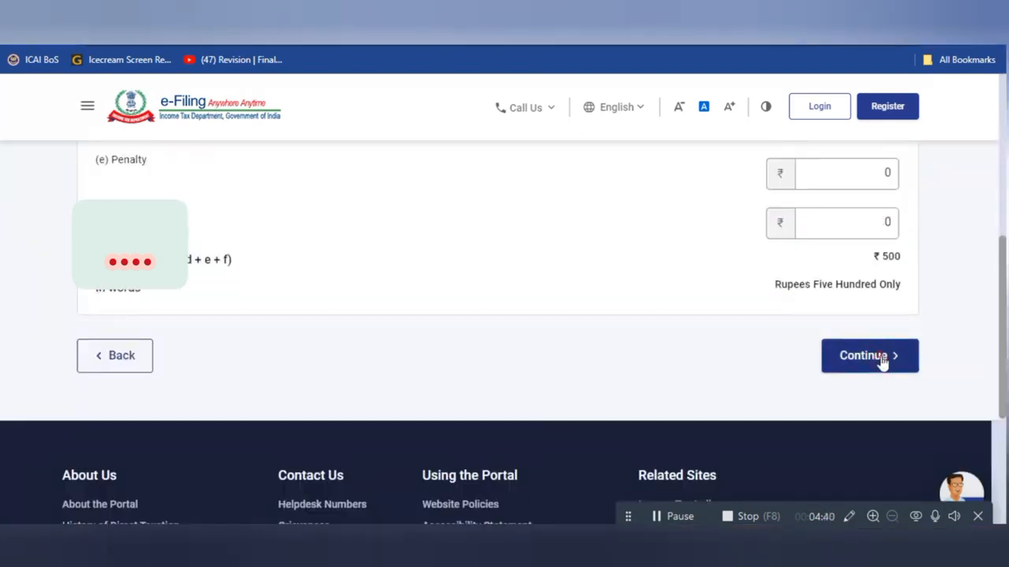
left_click(869, 356)
Examine the available payment modes and the list of other authorised banks for net banking
scroll(515, 336, "down", 3)
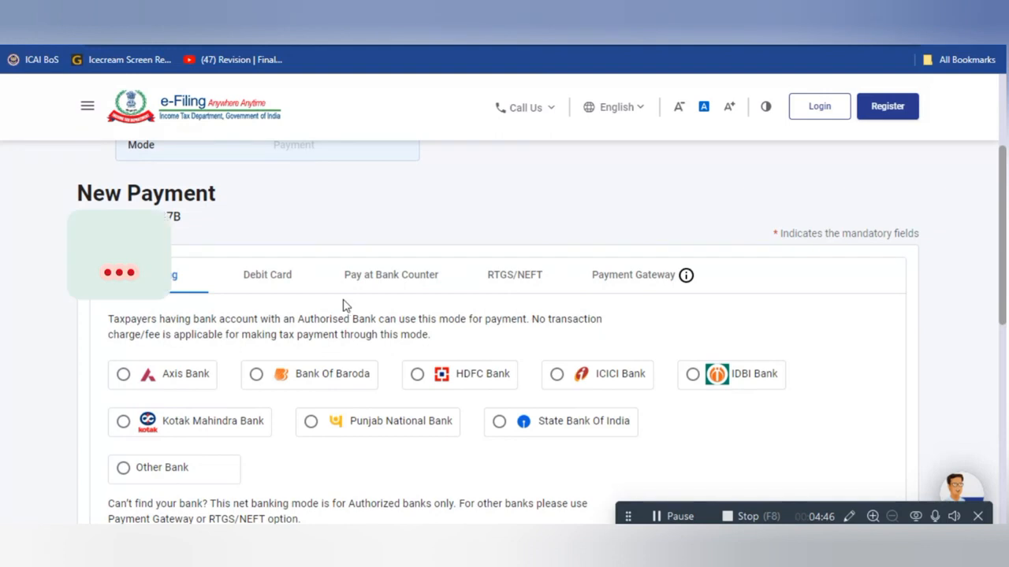
scroll(343, 306, "down", 1)
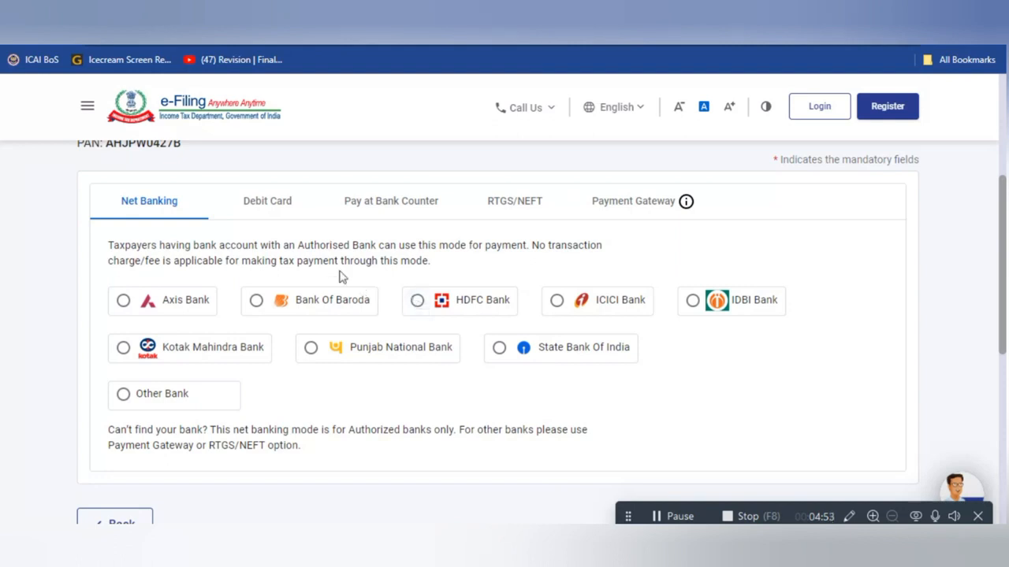
left_click(277, 208)
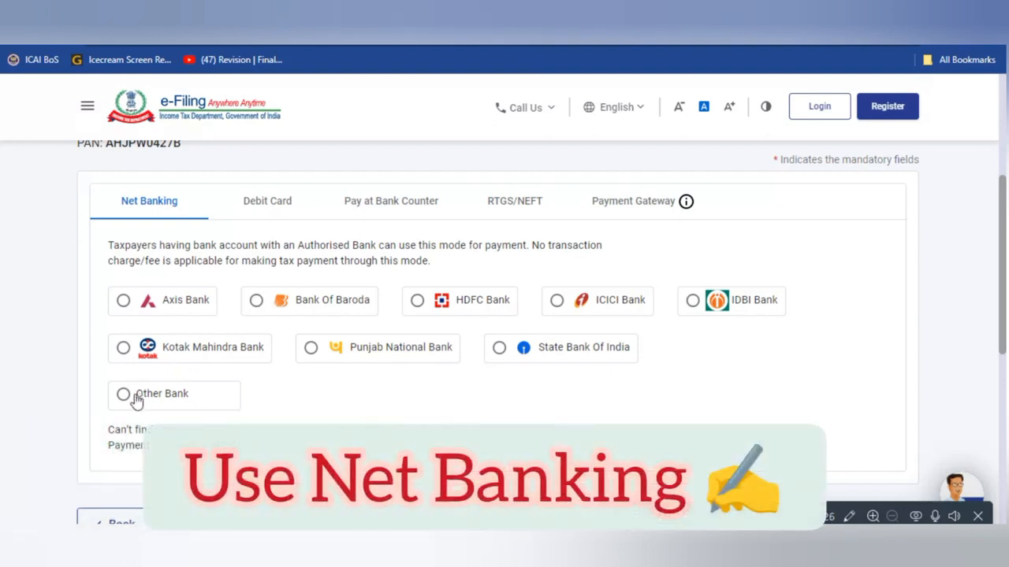
left_click(124, 394)
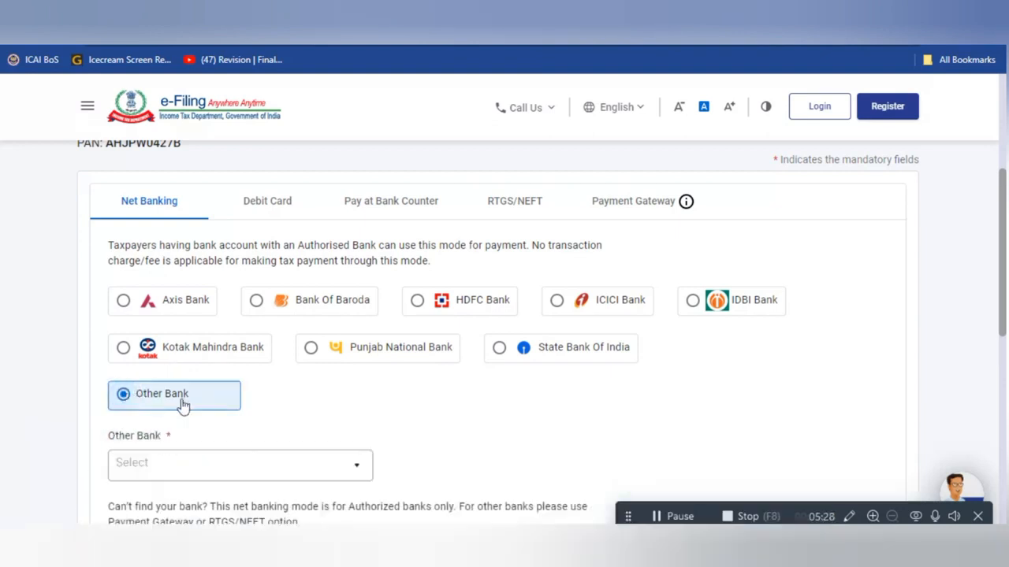
left_click(221, 462)
scroll(228, 373, "down", 5)
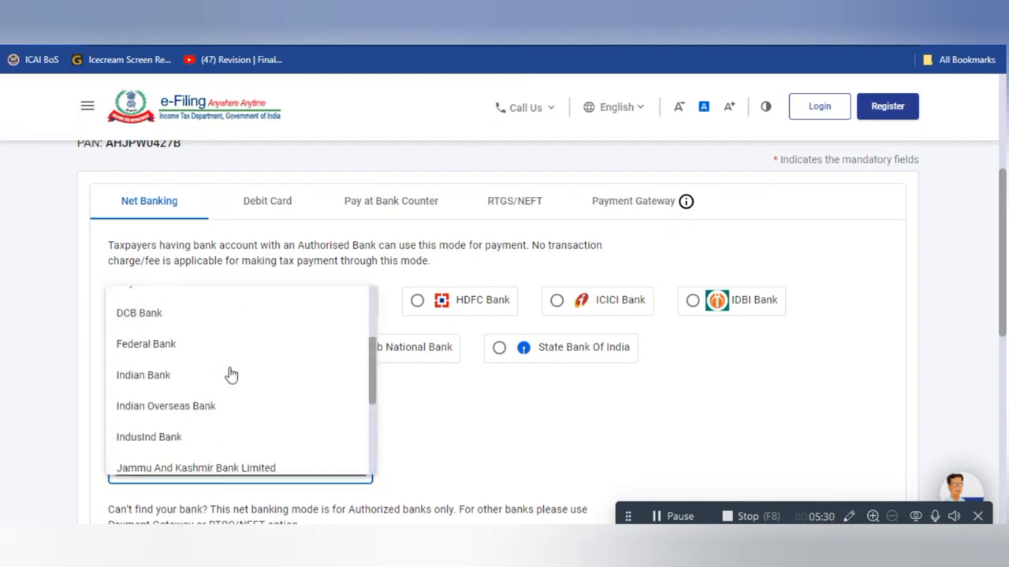
scroll(231, 376, "up", 5)
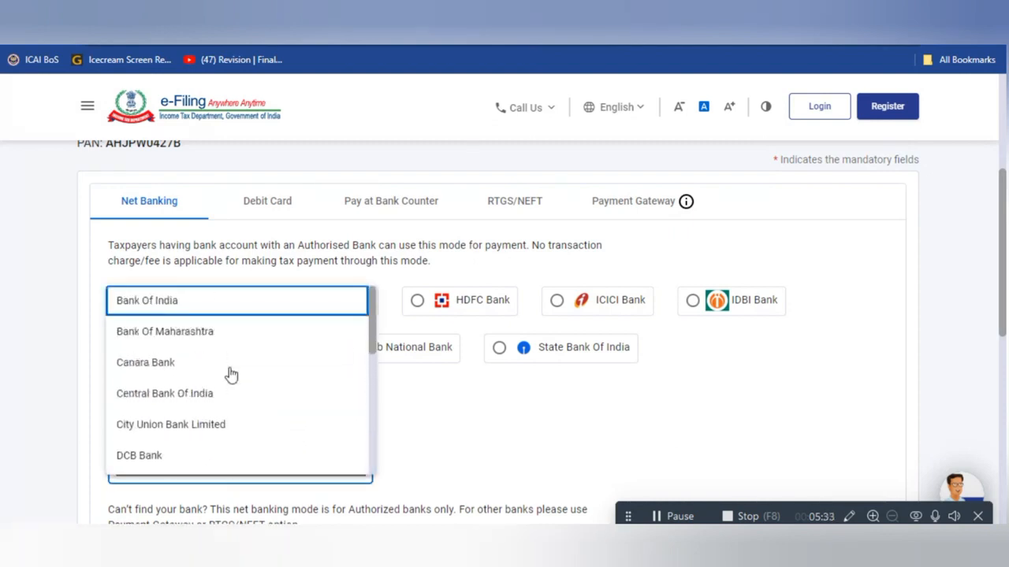
scroll(231, 376, "down", 6)
scroll(228, 374, "up", 6)
left_click(489, 423)
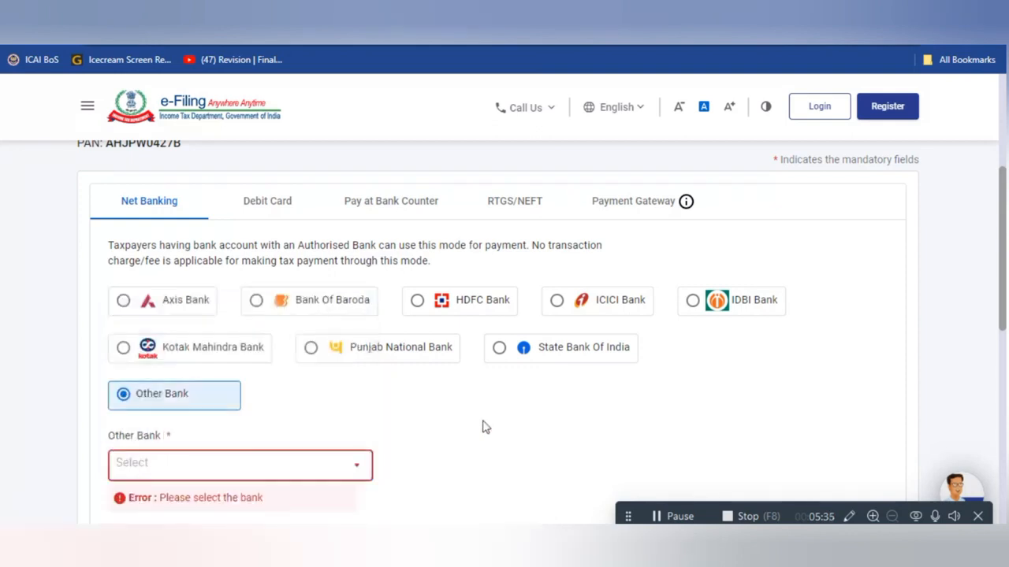
Choose Kotak Mahindra Bank for the net banking payment
left_click(194, 345)
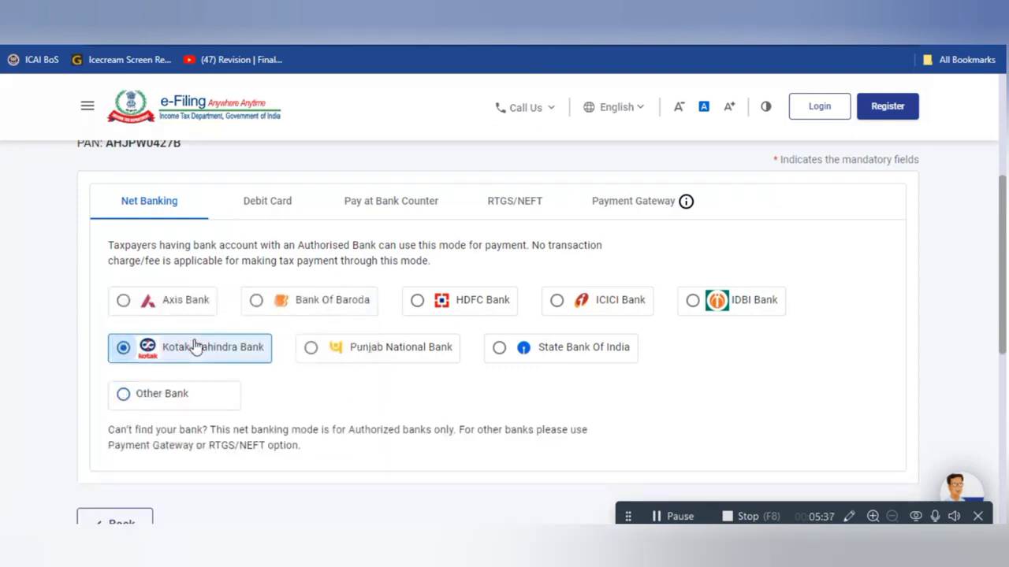
Continue with Kotak Mahindra Bank net banking and review the preview's payment details and tax break-up down to the total
scroll(218, 347, "down", 2)
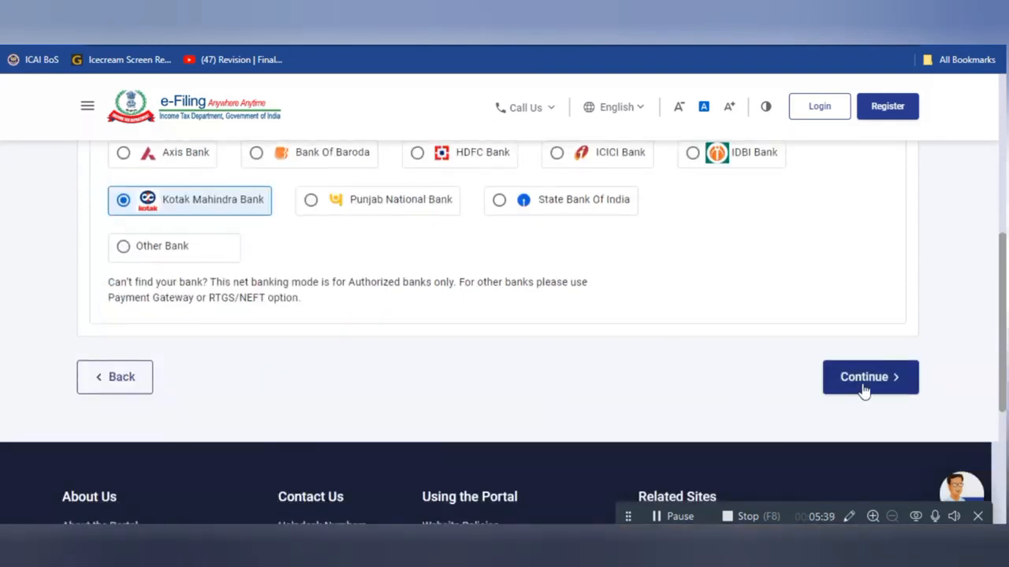
left_click(863, 378)
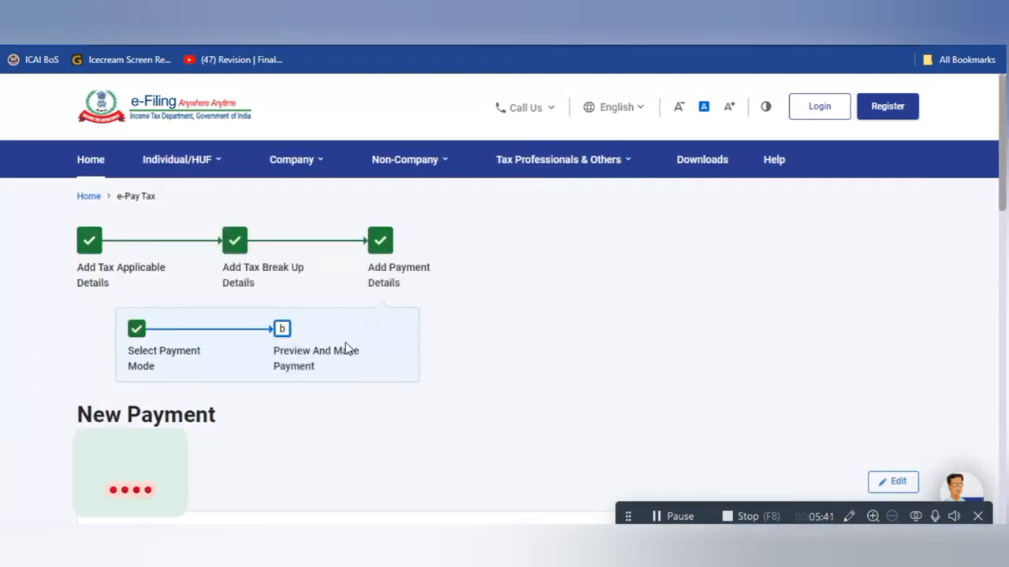
scroll(424, 331, "down", 2)
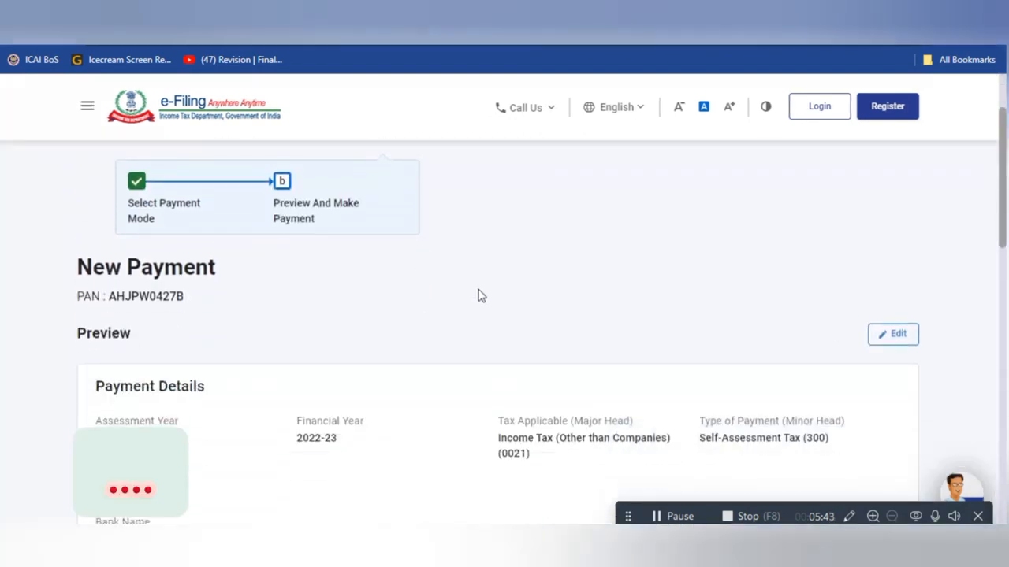
scroll(481, 296, "down", 2)
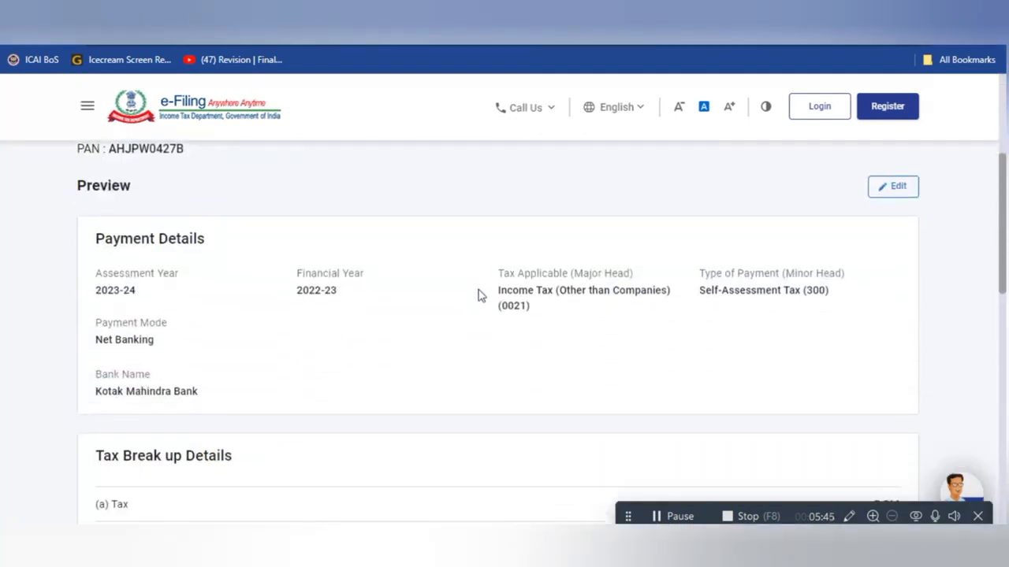
scroll(479, 296, "down", 3)
scroll(590, 305, "down", 4)
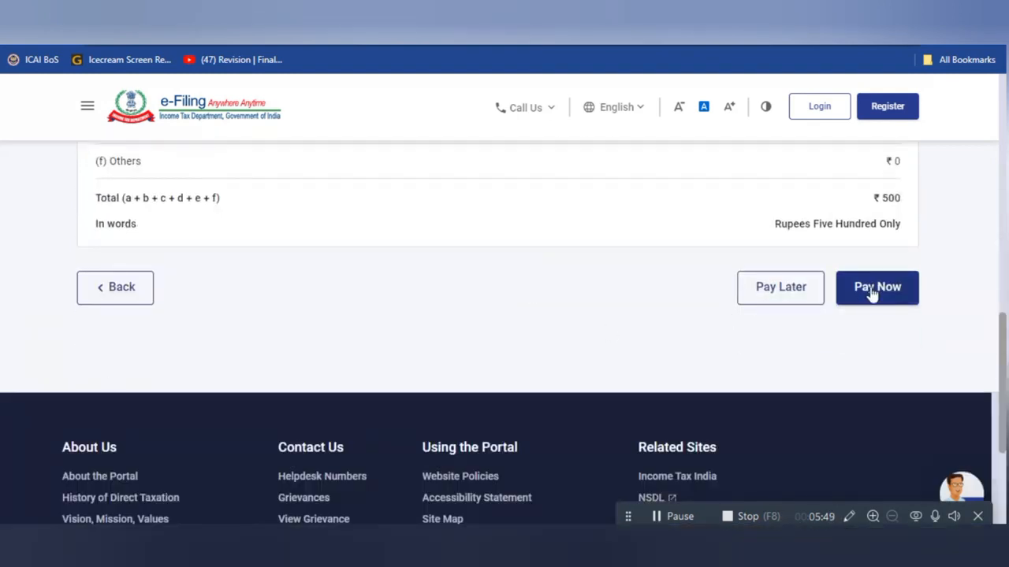
scroll(543, 308, "up", 1)
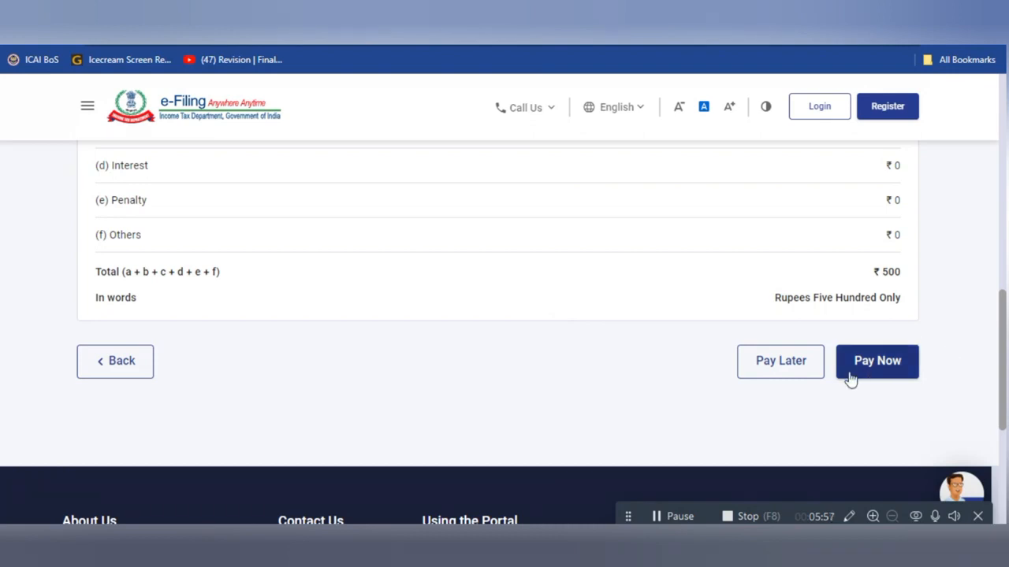
Go back to the payment modes, choose debit card payment with State Bank Of India and continue to the preview
left_click(123, 369)
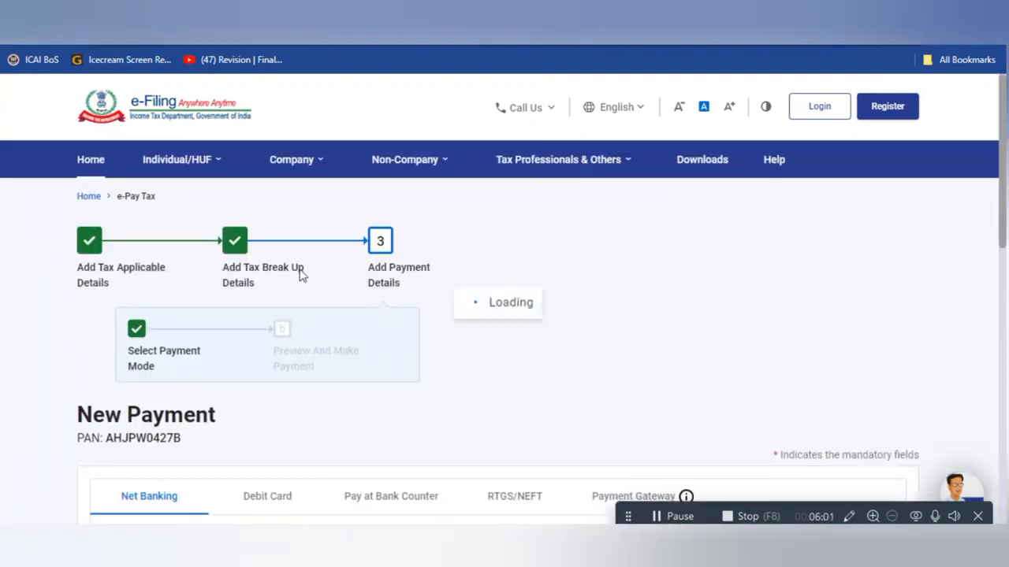
scroll(161, 394, "down", 3)
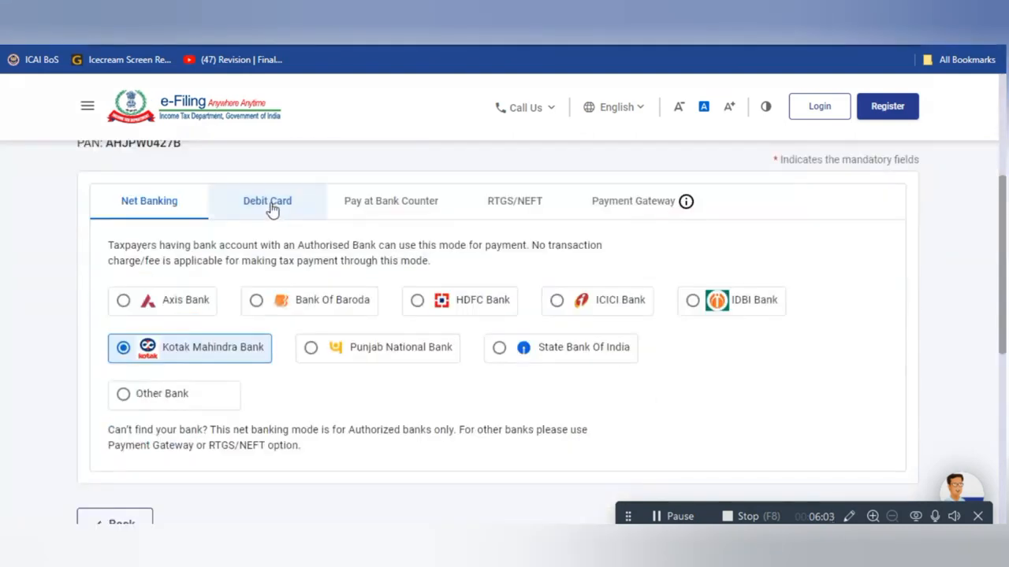
left_click(270, 204)
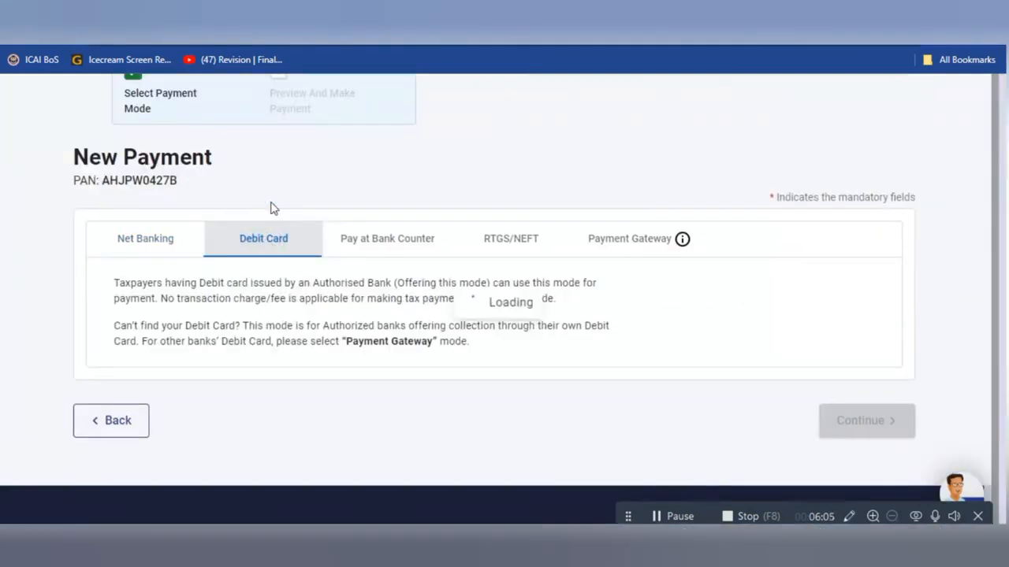
scroll(464, 244, "down", 1)
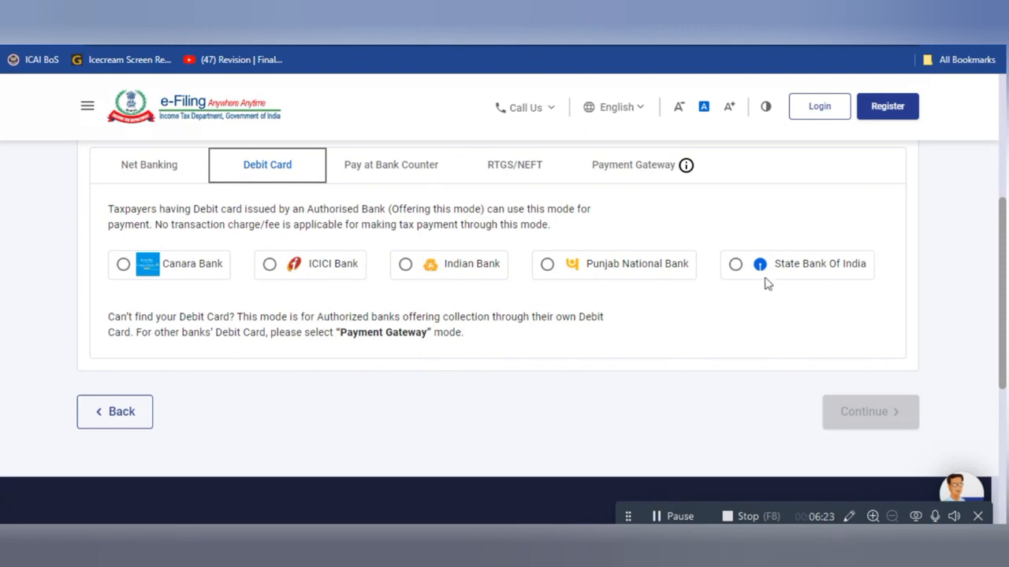
left_click(735, 266)
left_click(888, 417)
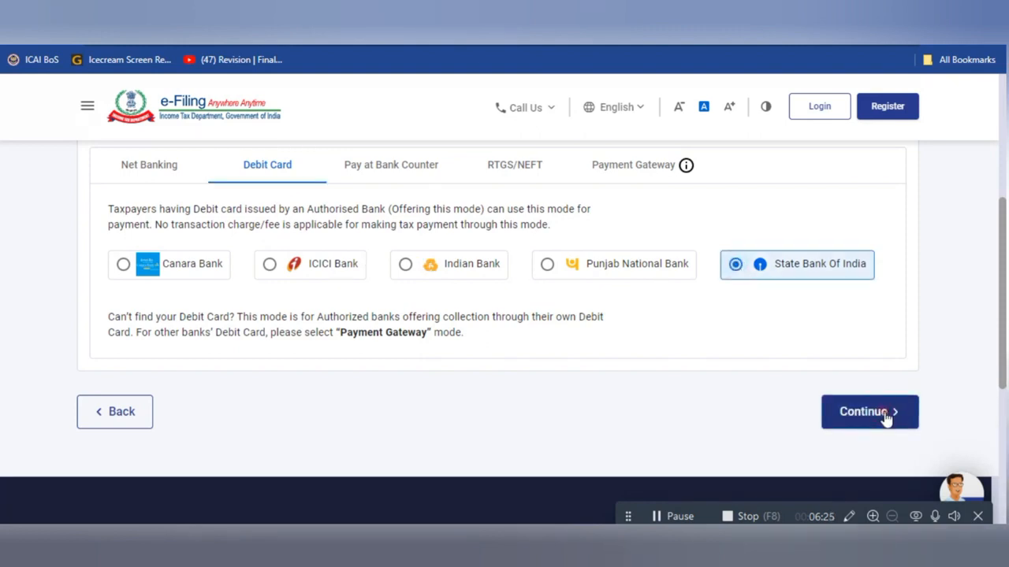
Review the debit card payment preview down to the total and return to the payment modes
scroll(480, 321, "down", 3)
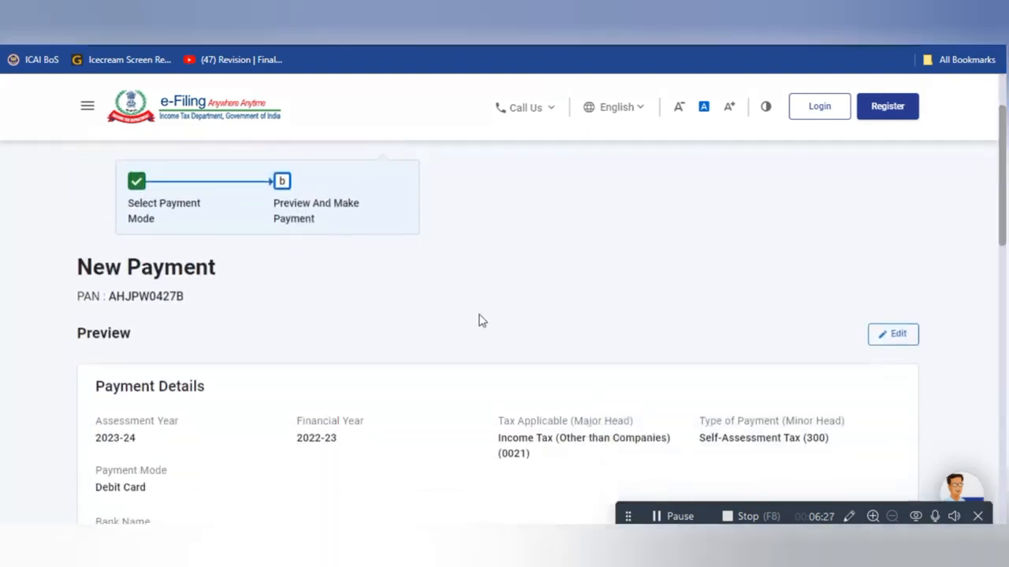
scroll(480, 321, "down", 5)
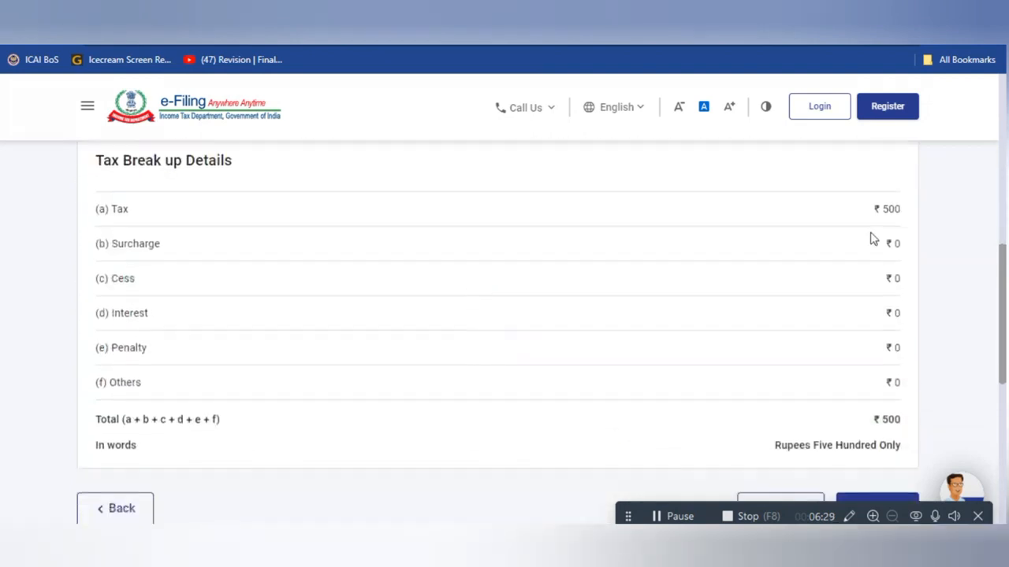
scroll(530, 247, "down", 4)
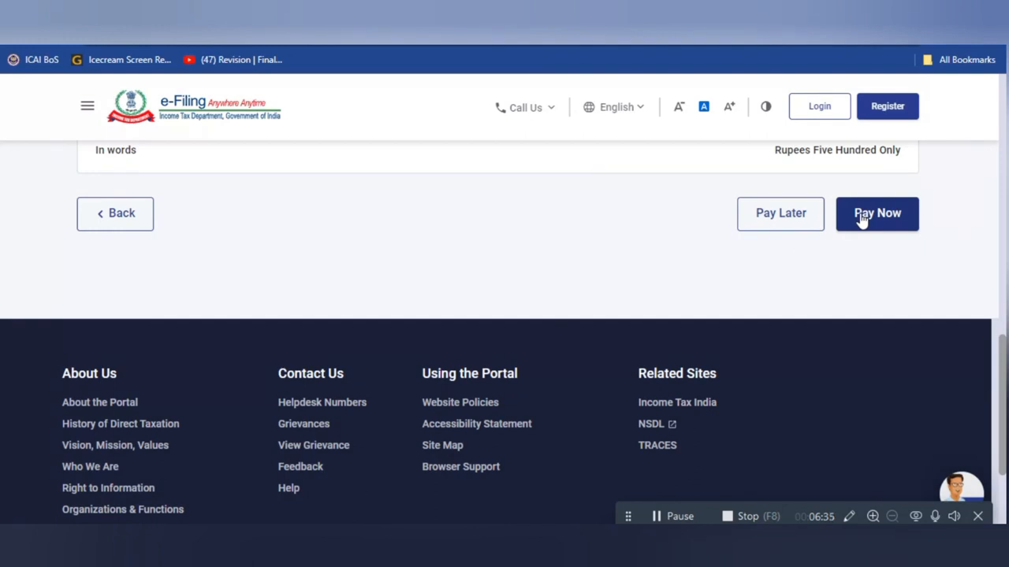
left_click(119, 221)
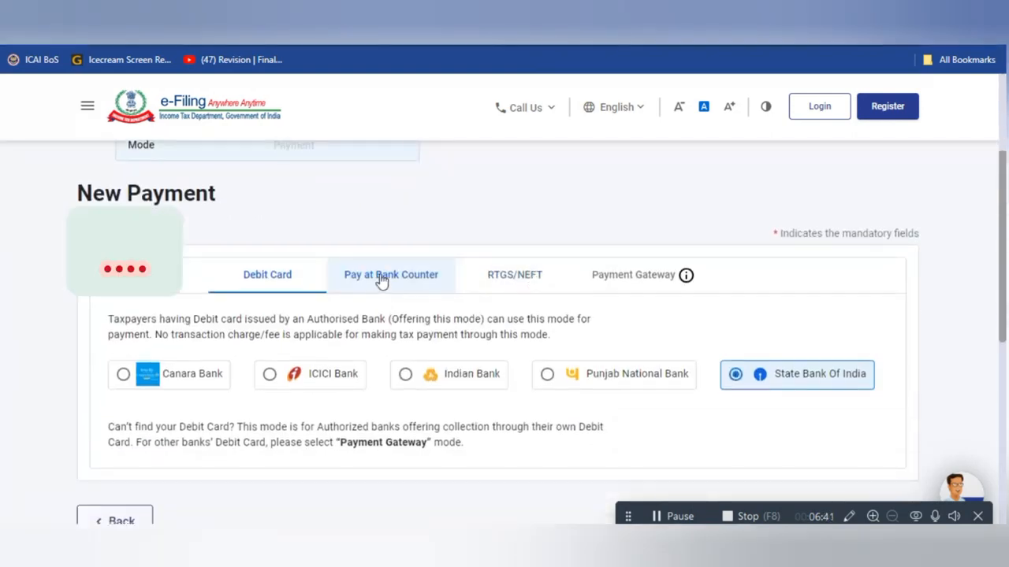
Examine the conditions and payment instruments for Pay at Bank Counter, and select Axis Bank as the authorised bank
left_click(380, 277)
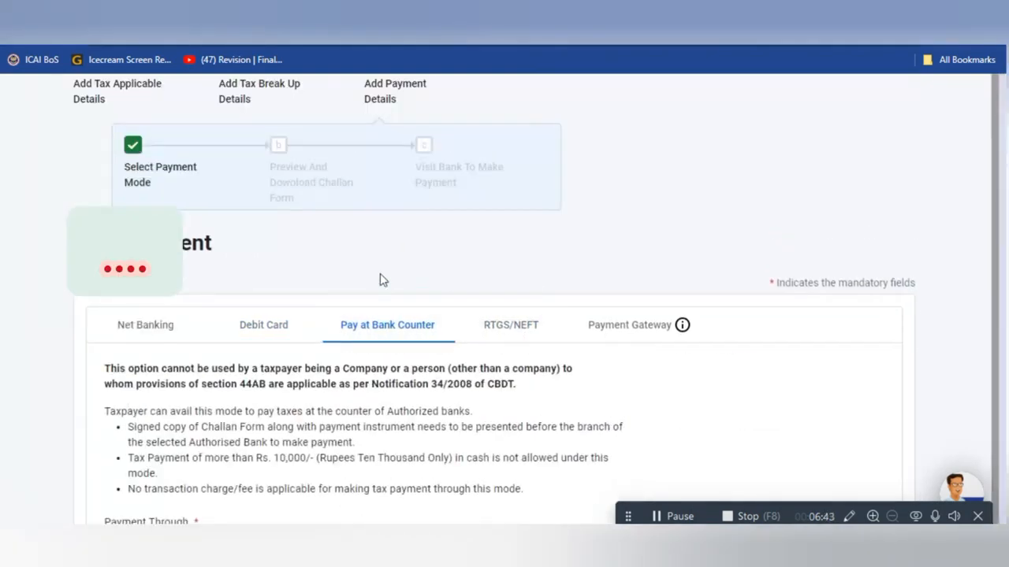
scroll(423, 275, "down", 3)
scroll(415, 231, "up", 1)
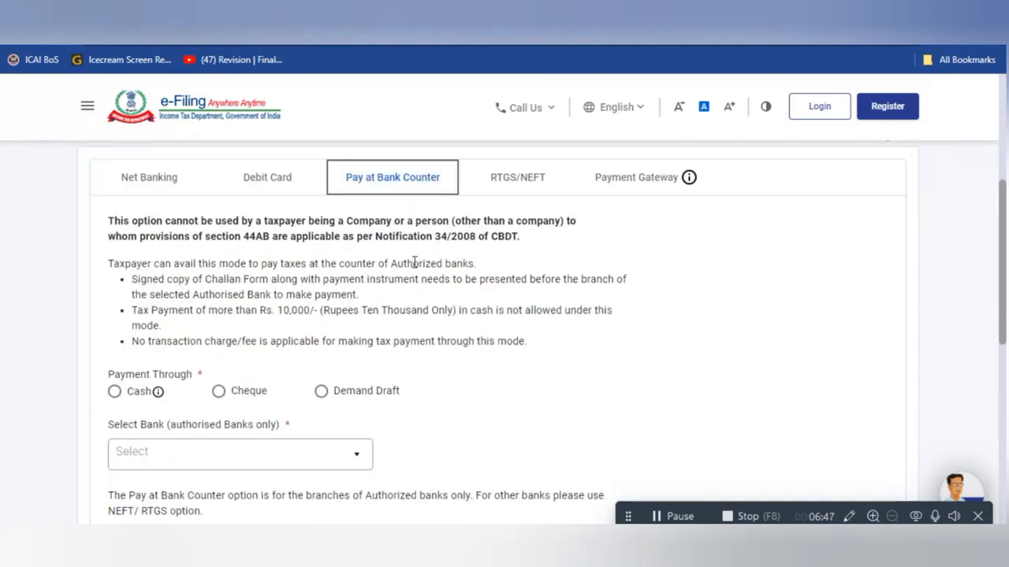
scroll(415, 263, "down", 2)
mouse_move(207, 252)
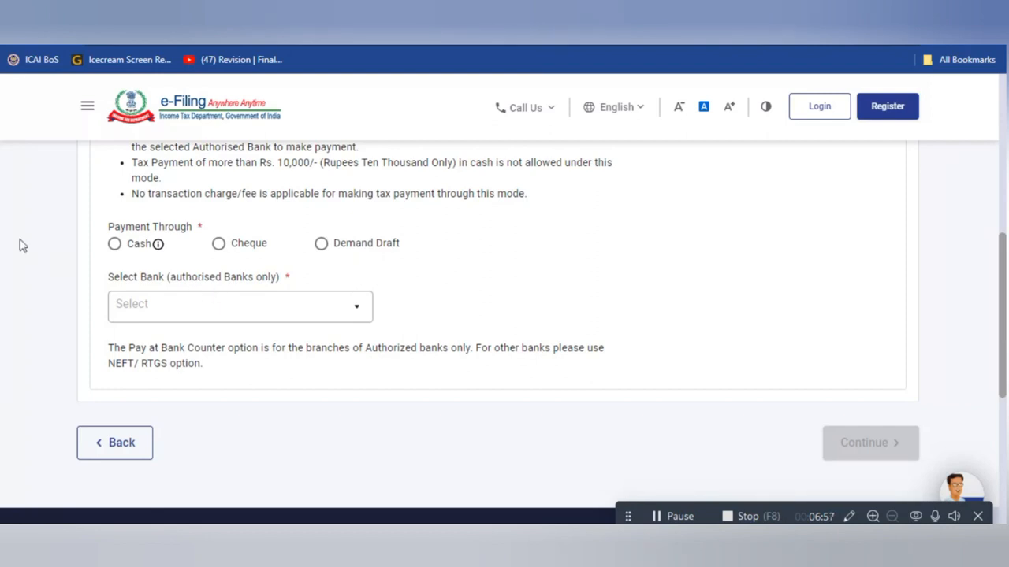
left_click(334, 305)
left_click(334, 307)
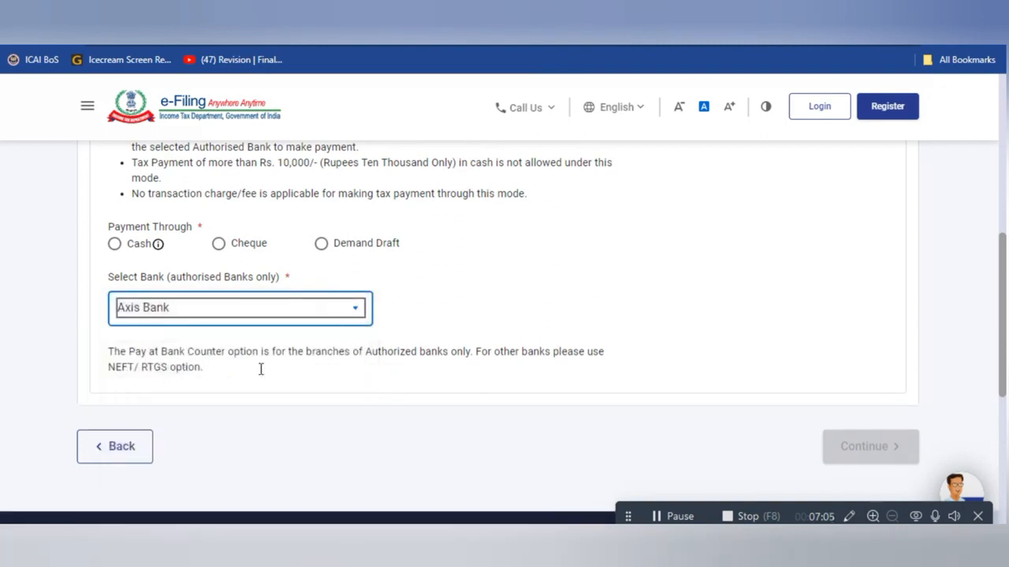
Go back from the bank counter payment to the tax break-up details, look them over and go back one more page
scroll(313, 284, "up", 5)
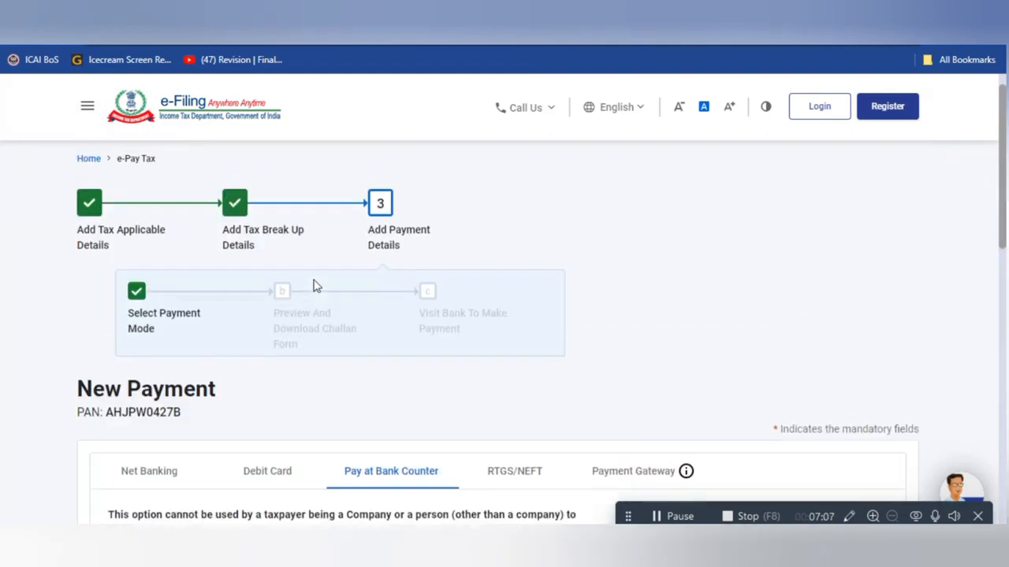
scroll(312, 284, "down", 4)
scroll(157, 354, "down", 3)
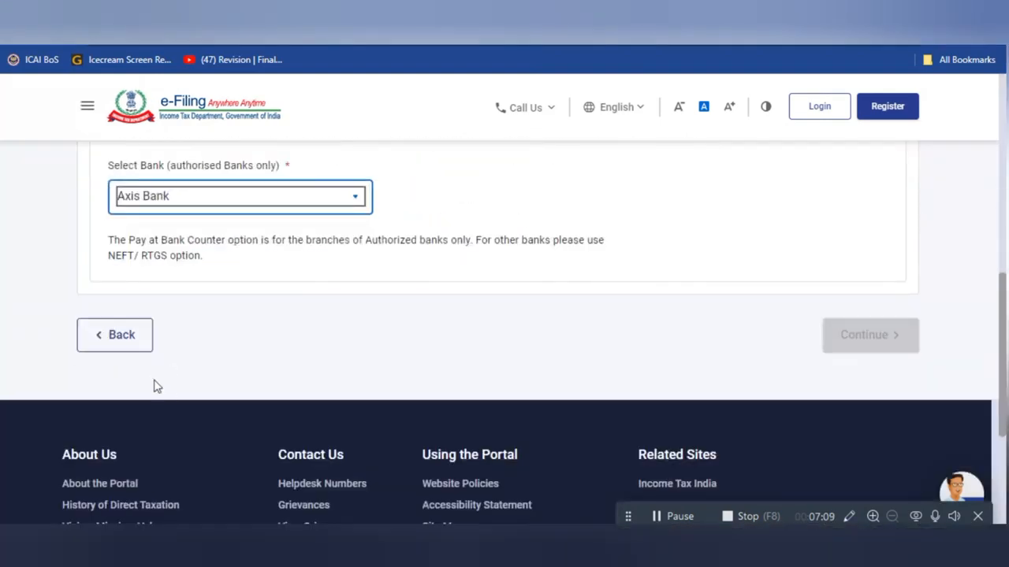
left_click(120, 332)
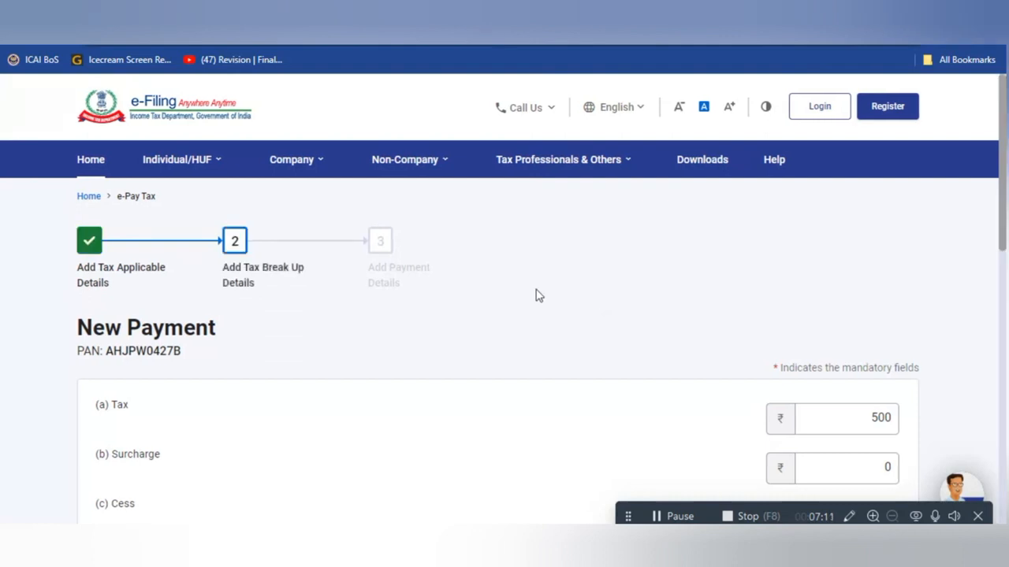
scroll(536, 294, "down", 4)
scroll(531, 291, "up", 4)
scroll(525, 295, "down", 6)
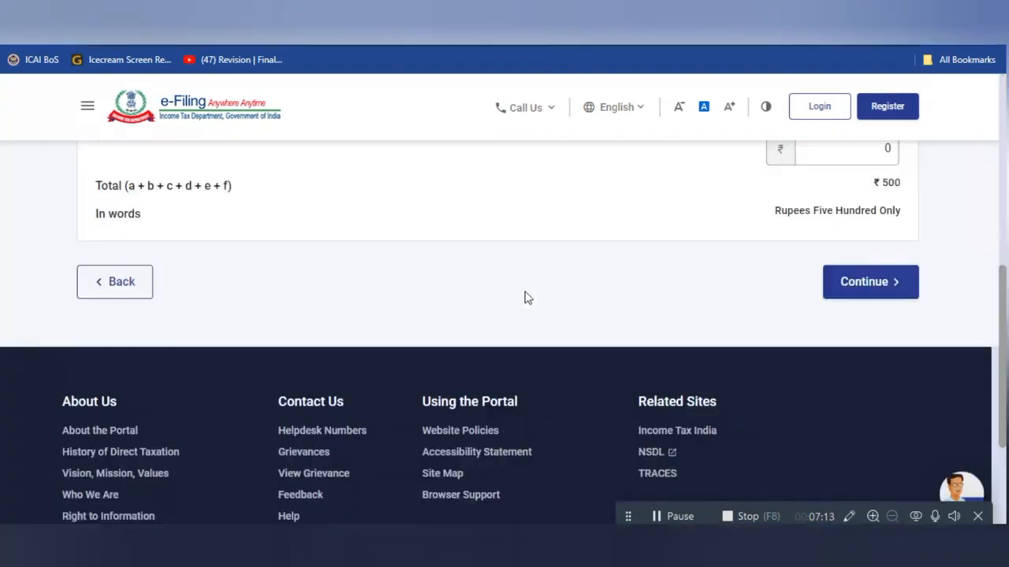
left_click(138, 289)
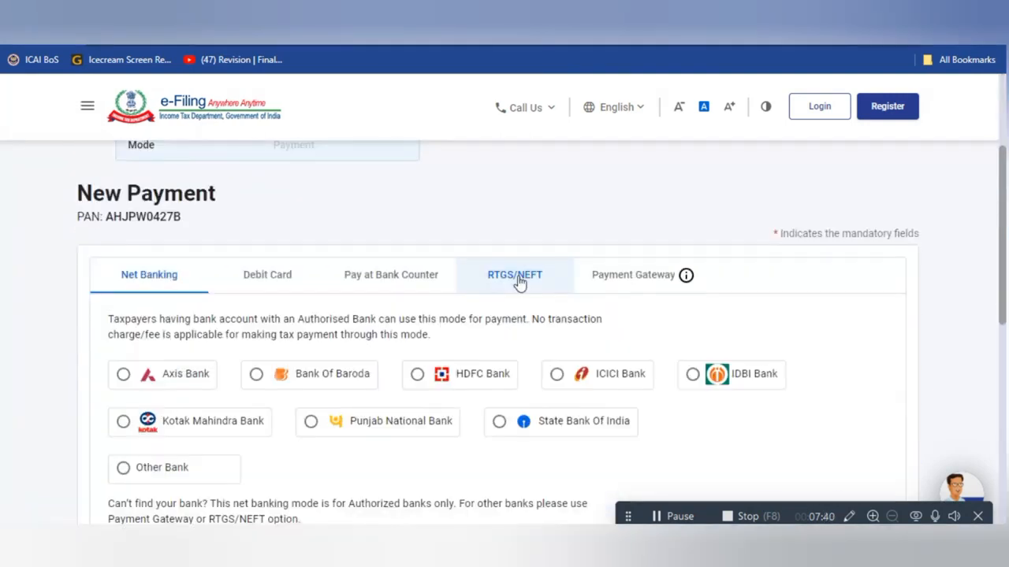
Examine the RTGS/NEFT payment conditions, and the description and available banks of the Payment Gateway mode
left_click(518, 277)
scroll(322, 264, "down", 1)
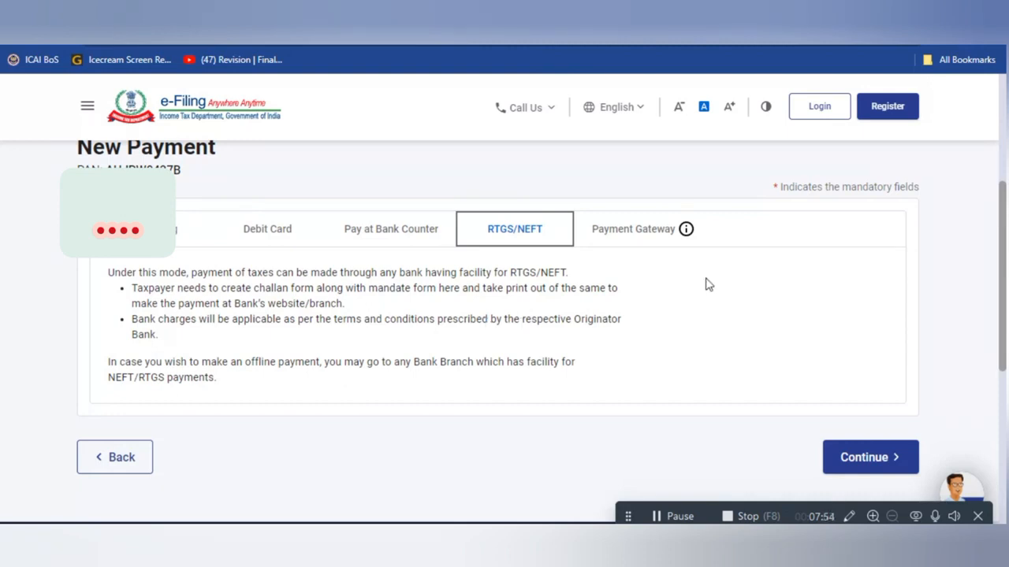
left_click(635, 234)
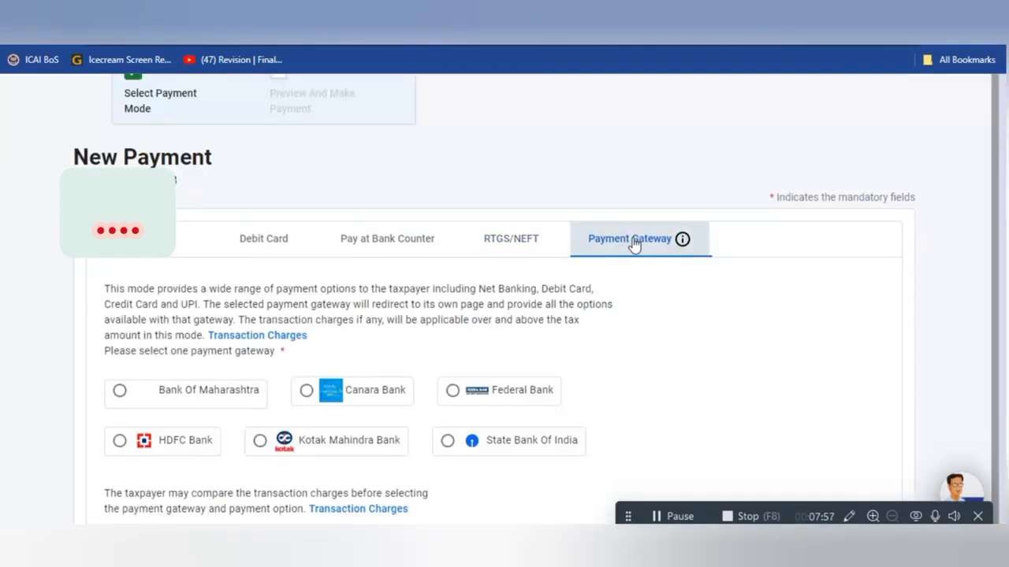
scroll(294, 296, "down", 2)
scroll(295, 296, "up", 1)
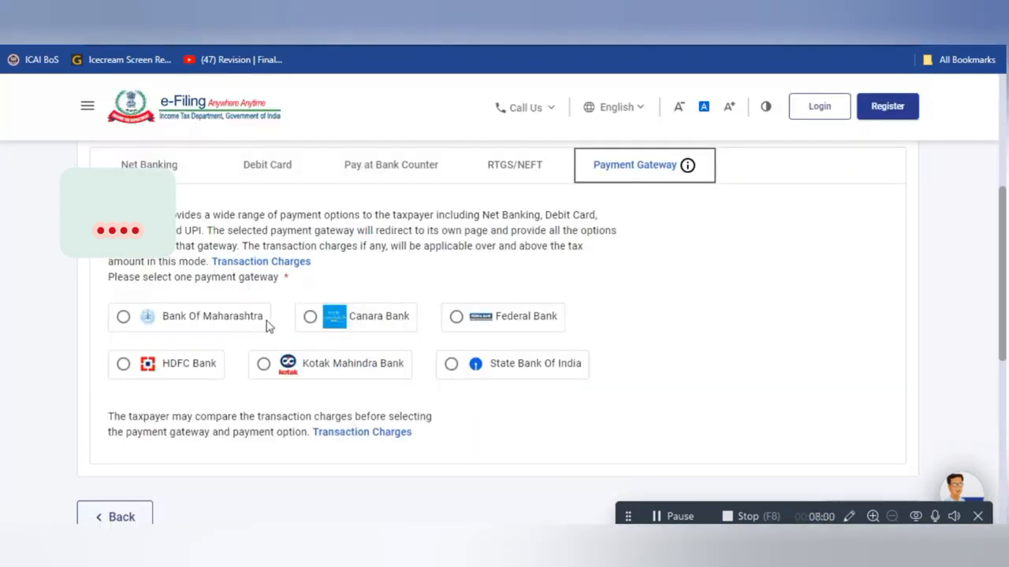
scroll(304, 326, "down", 1)
scroll(304, 326, "up", 1)
scroll(305, 328, "up", 1)
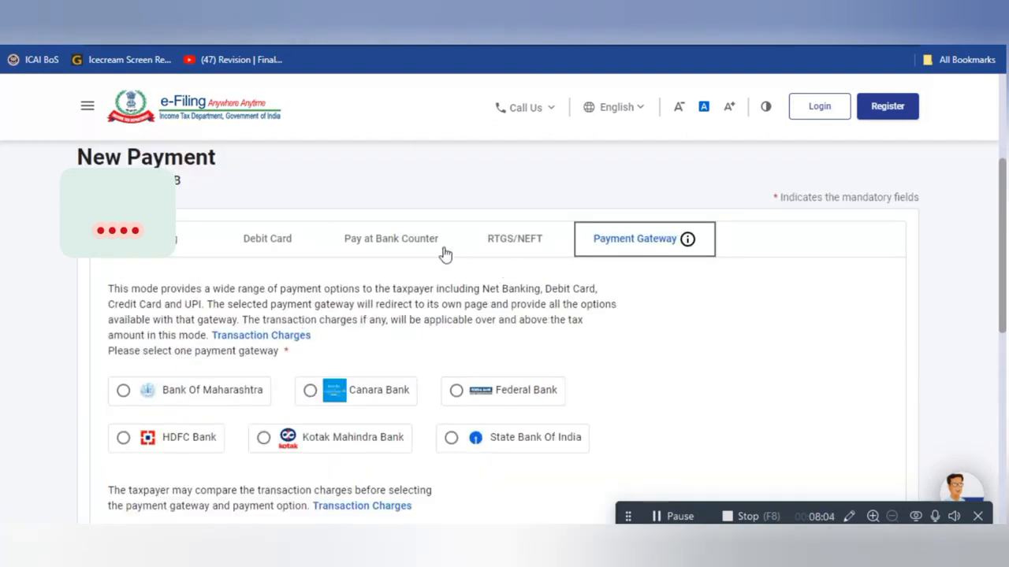
Look over the banks offered for debit card payment, and return to net banking to examine its conditions and authorised banks
left_click(275, 245)
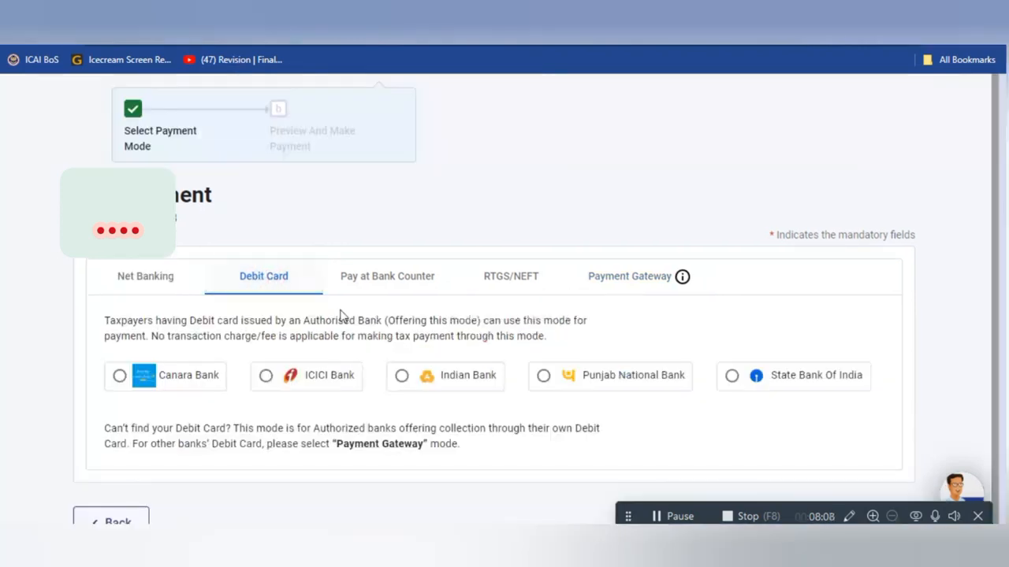
left_click(155, 285)
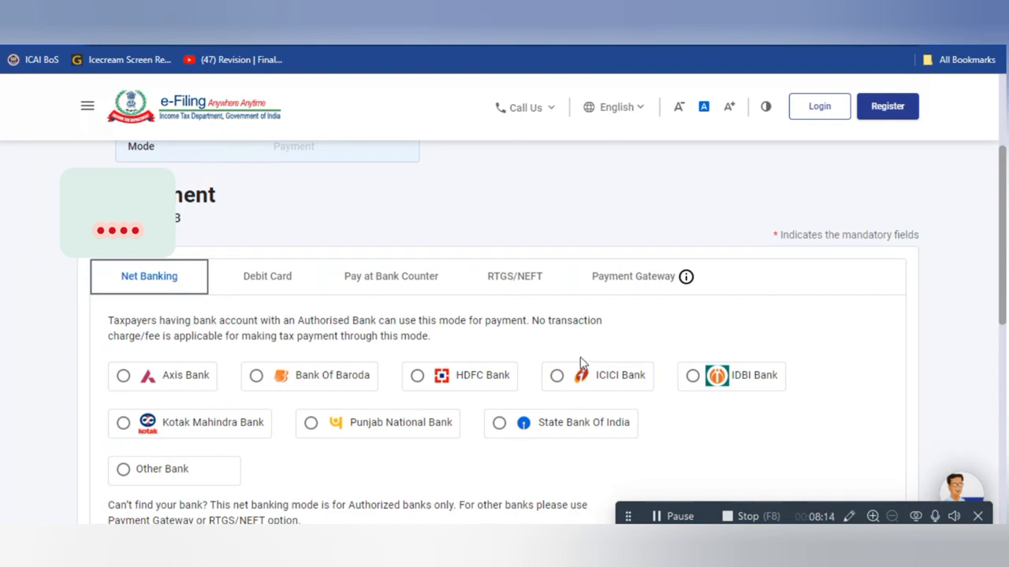
scroll(581, 364, "down", 1)
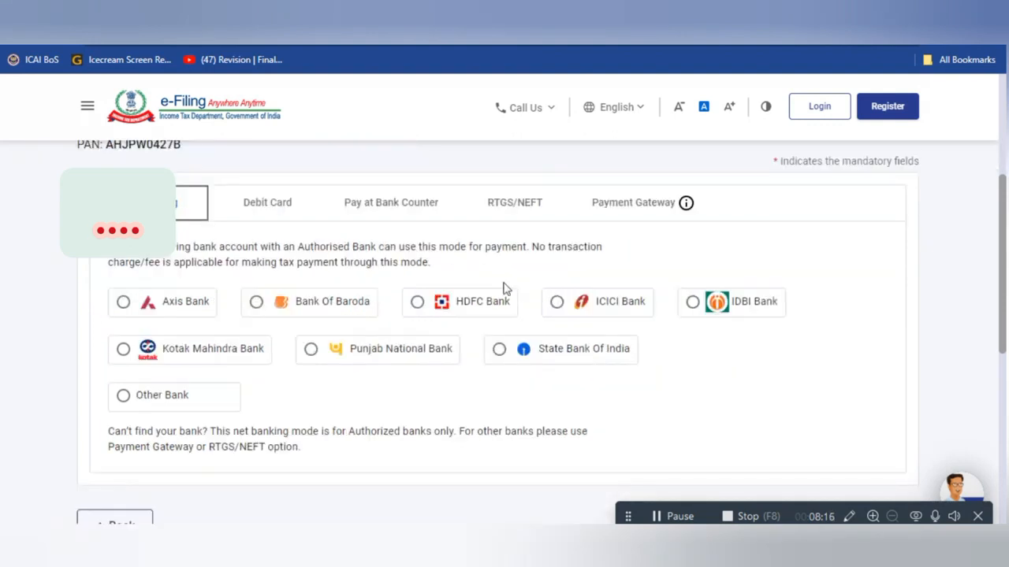
scroll(504, 288, "down", 2)
scroll(496, 302, "up", 1)
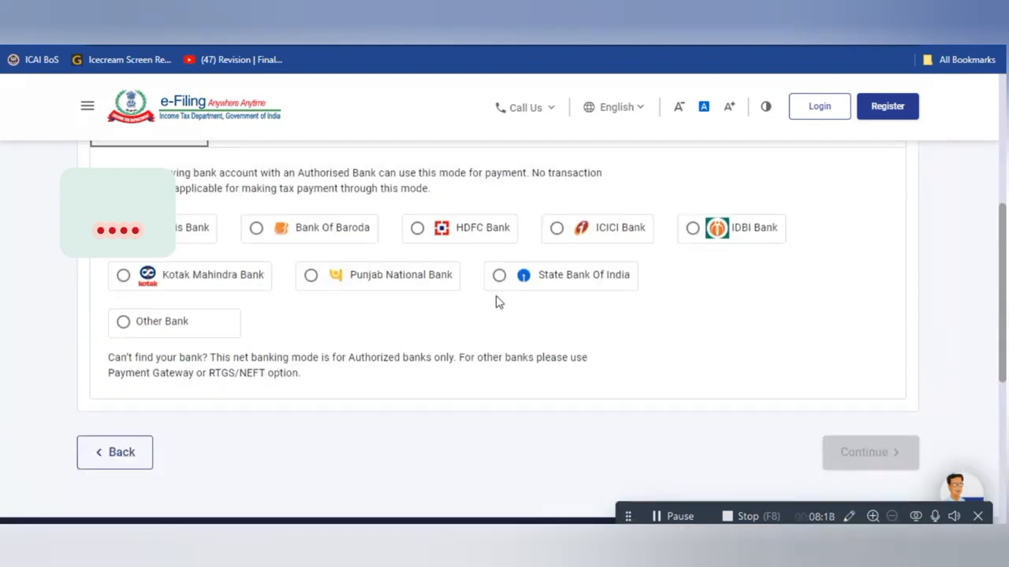
scroll(496, 302, "up", 3)
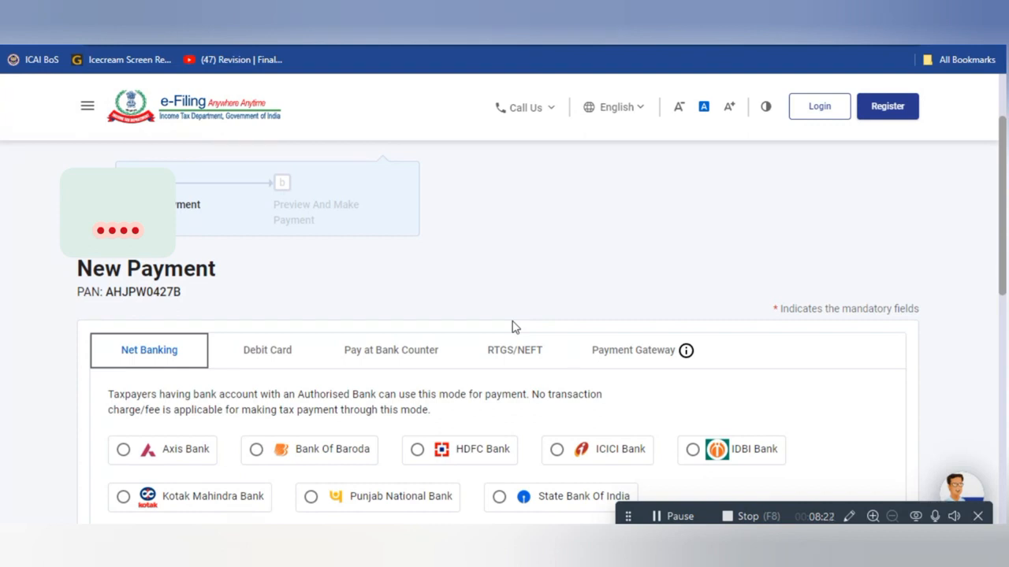
scroll(514, 327, "down", 1)
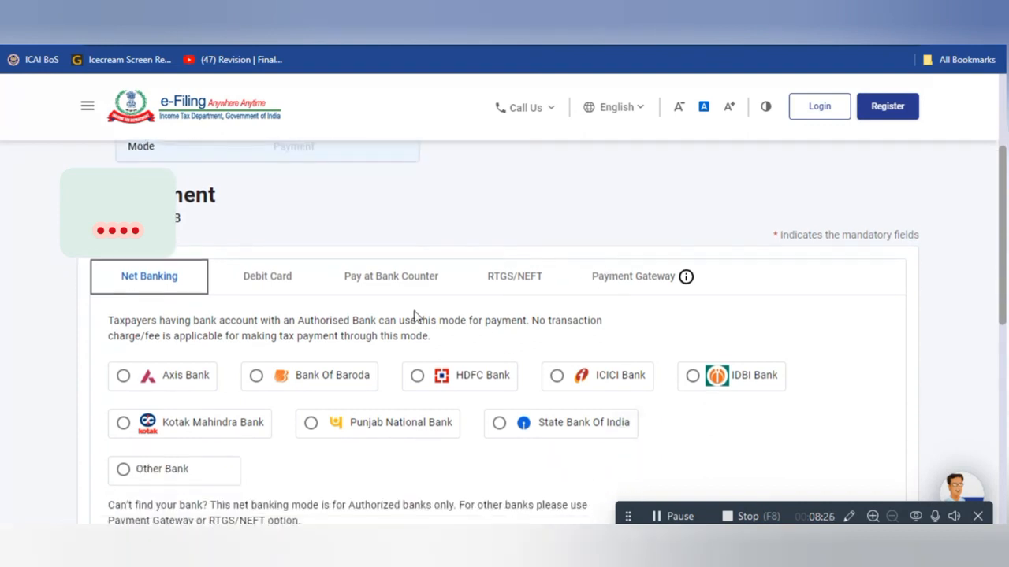
scroll(366, 299, "down", 1)
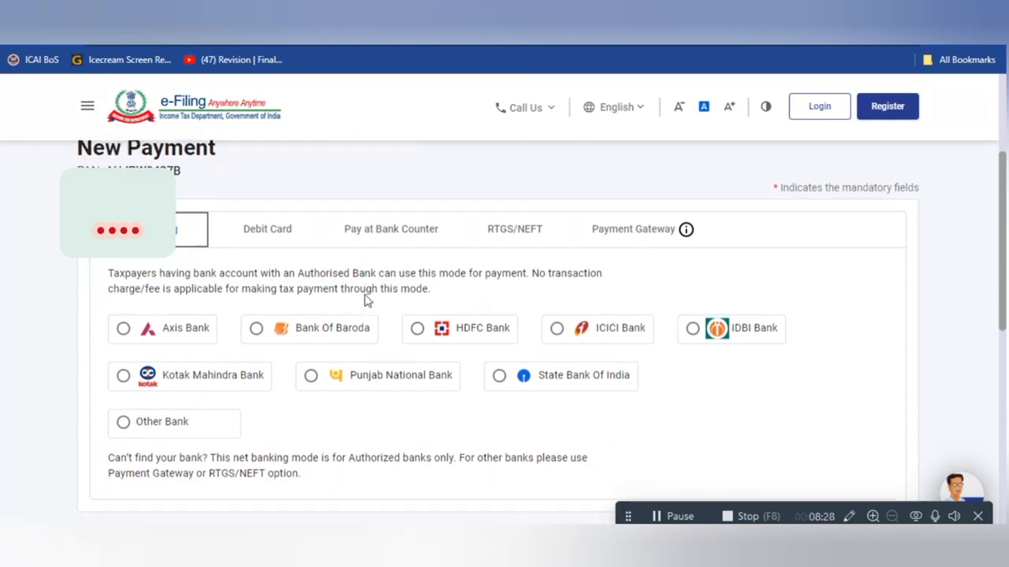
scroll(366, 299, "down", 3)
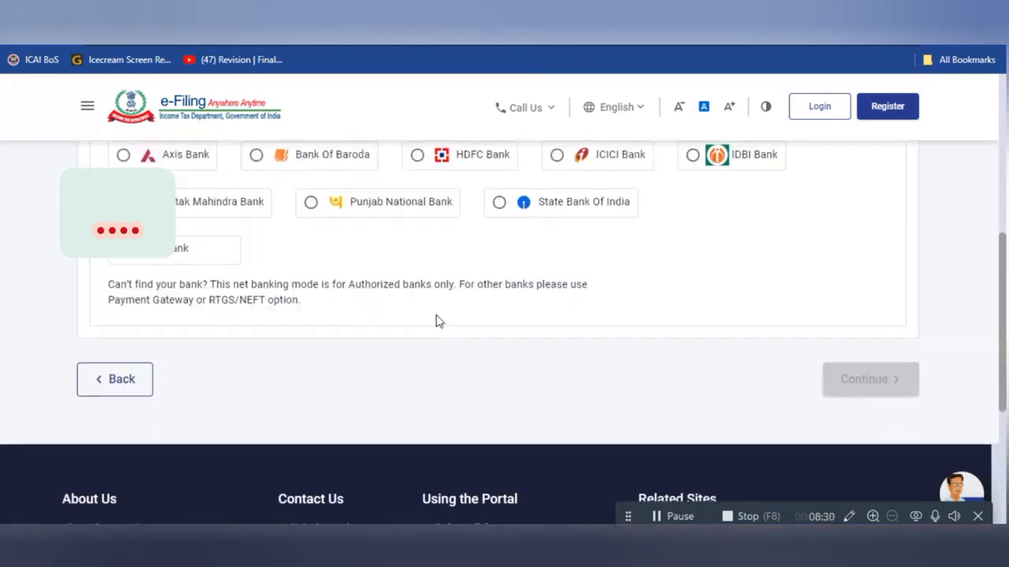
scroll(439, 322, "up", 3)
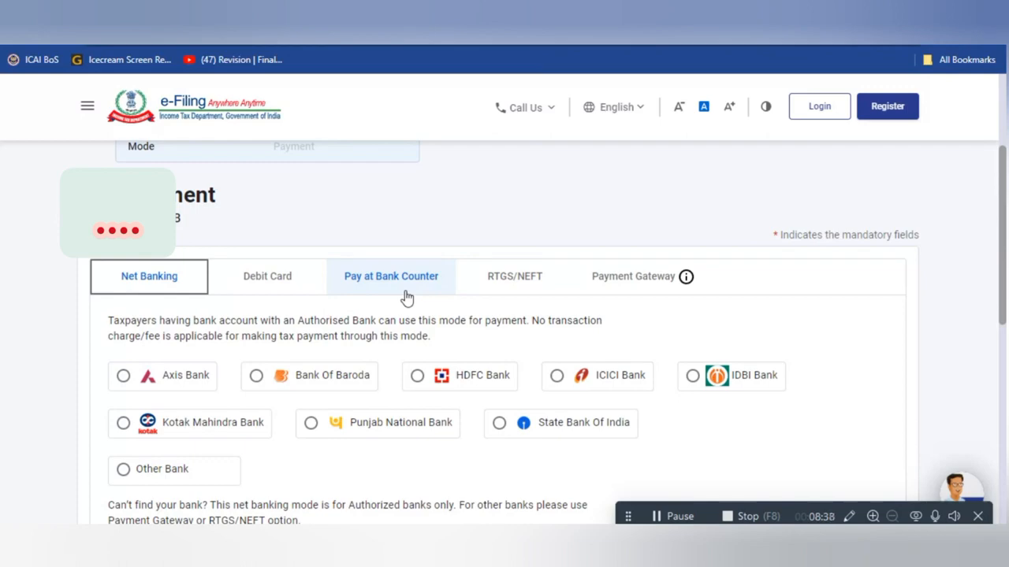
scroll(408, 295, "up", 3)
scroll(654, 252, "down", 1)
scroll(475, 227, "down", 6)
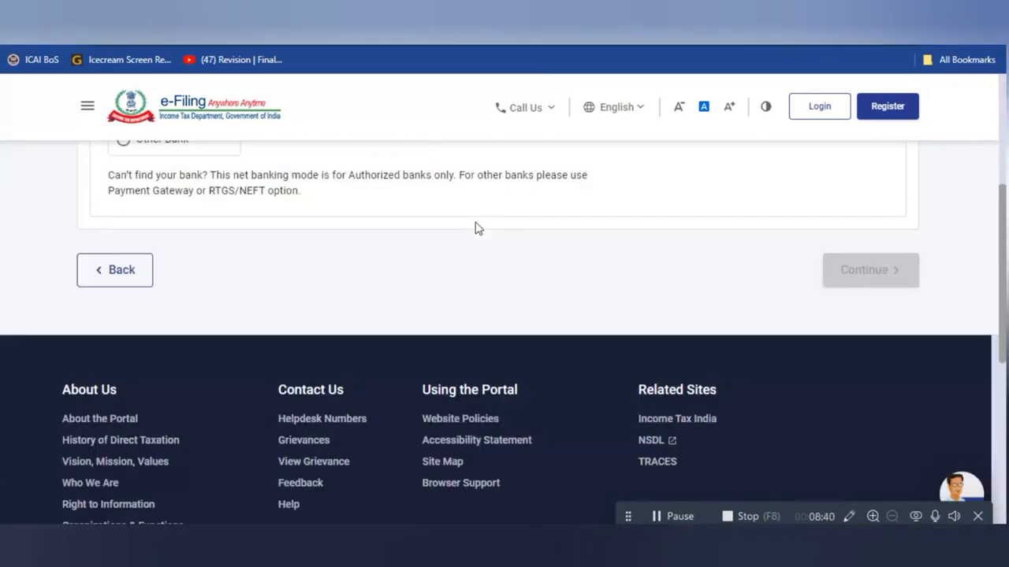
scroll(428, 281, "up", 4)
scroll(428, 282, "down", 3)
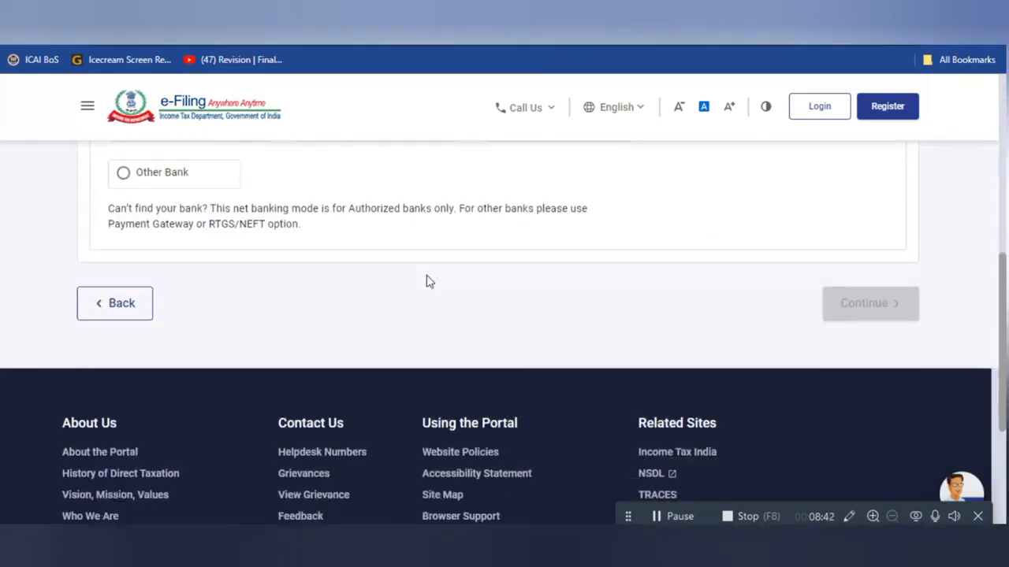
scroll(419, 274, "up", 3)
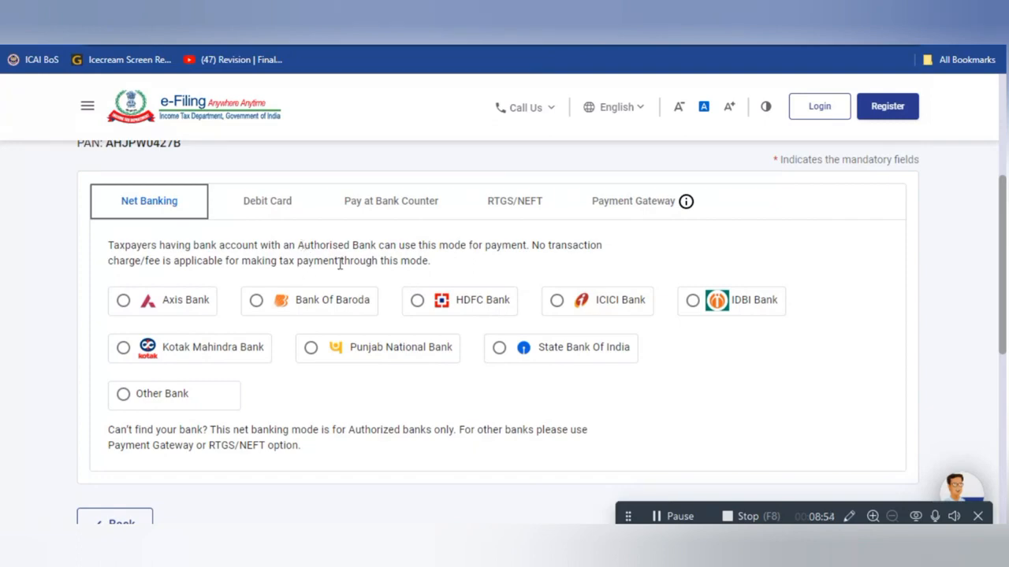
scroll(315, 219, "down", 1)
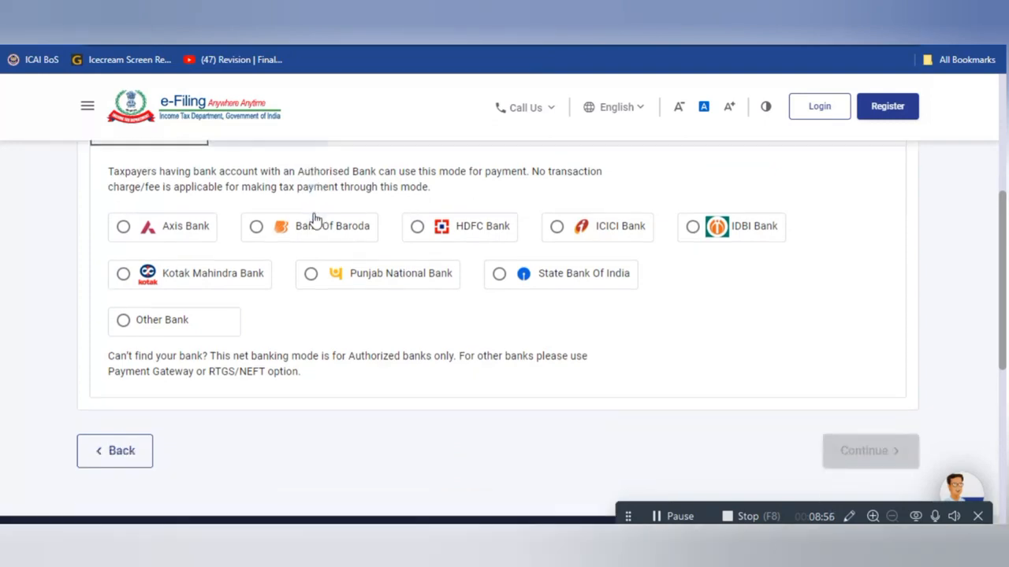
scroll(301, 247, "up", 1)
scroll(294, 252, "up", 1)
scroll(294, 253, "down", 3)
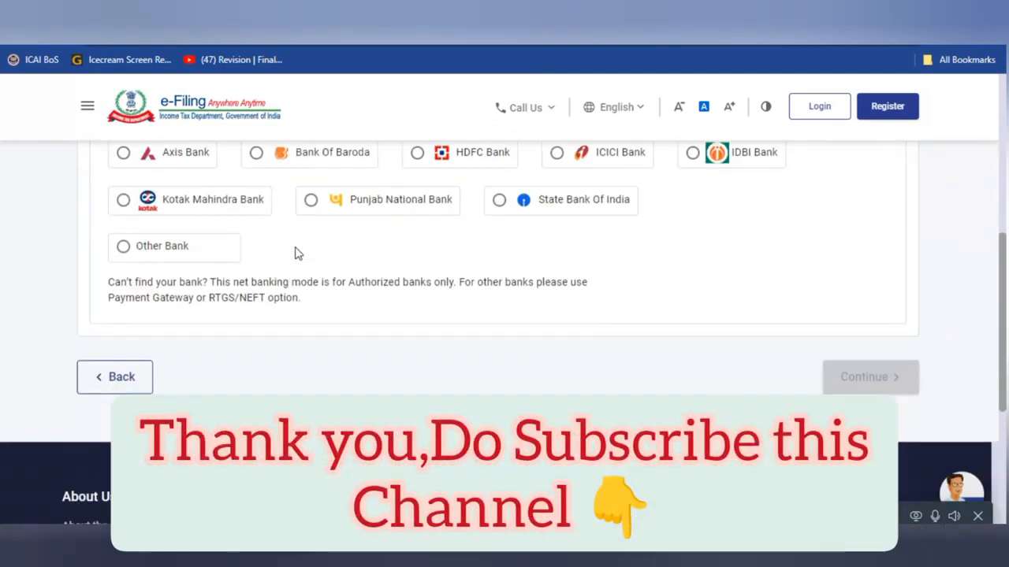